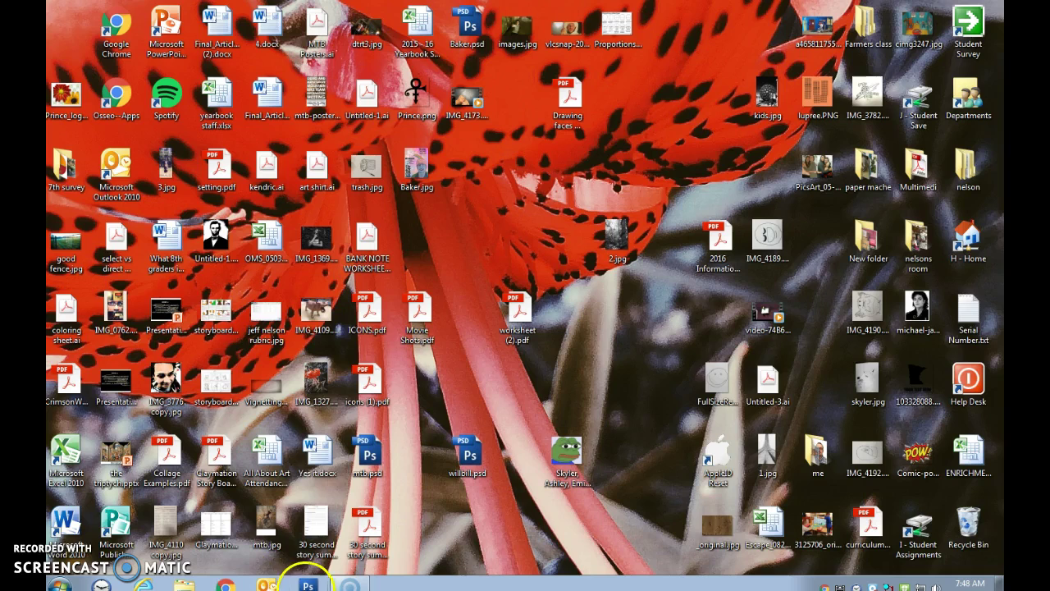
Launch Photoshop CS3 from the Windows taskbar
{"action": "left_click", "coordinate": [308, 586]}
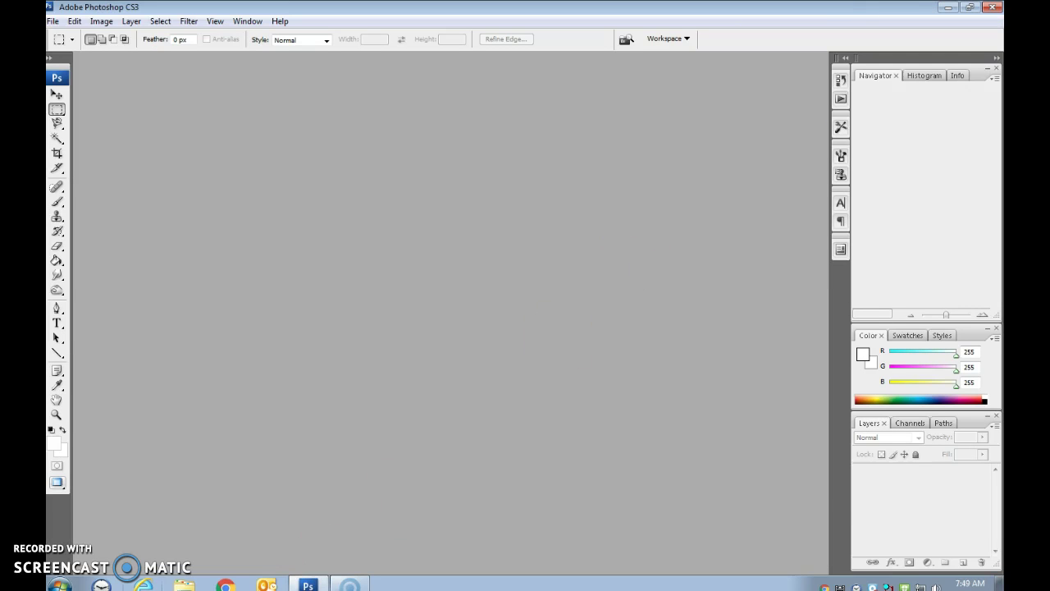
In Chrome, search Google Images for 'andre the giant' filtered to Large size
{"action": "left_click", "coordinate": [225, 581]}
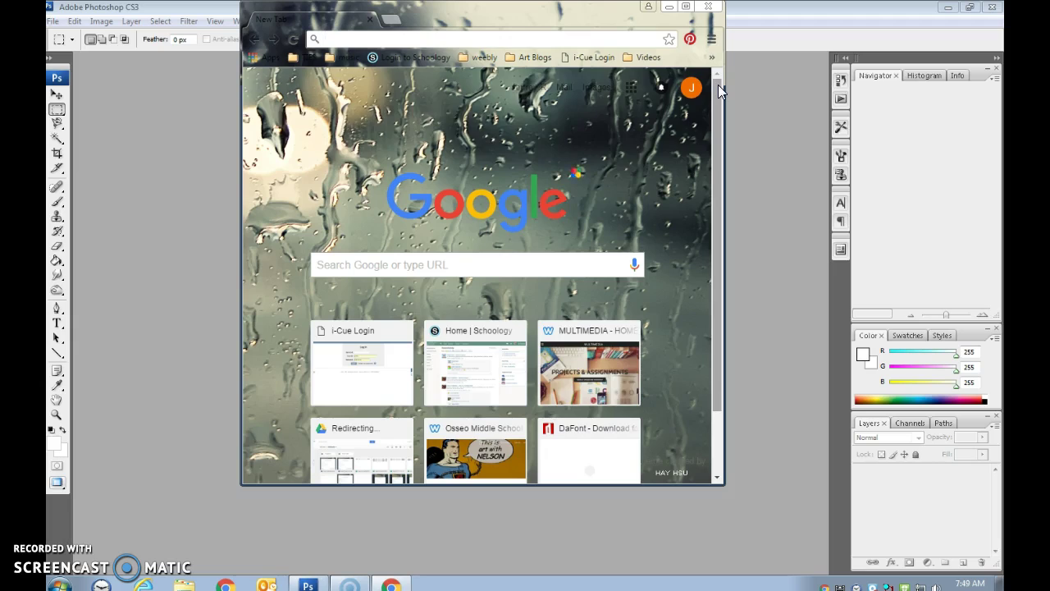
{"action": "type", "text": "andre the "}
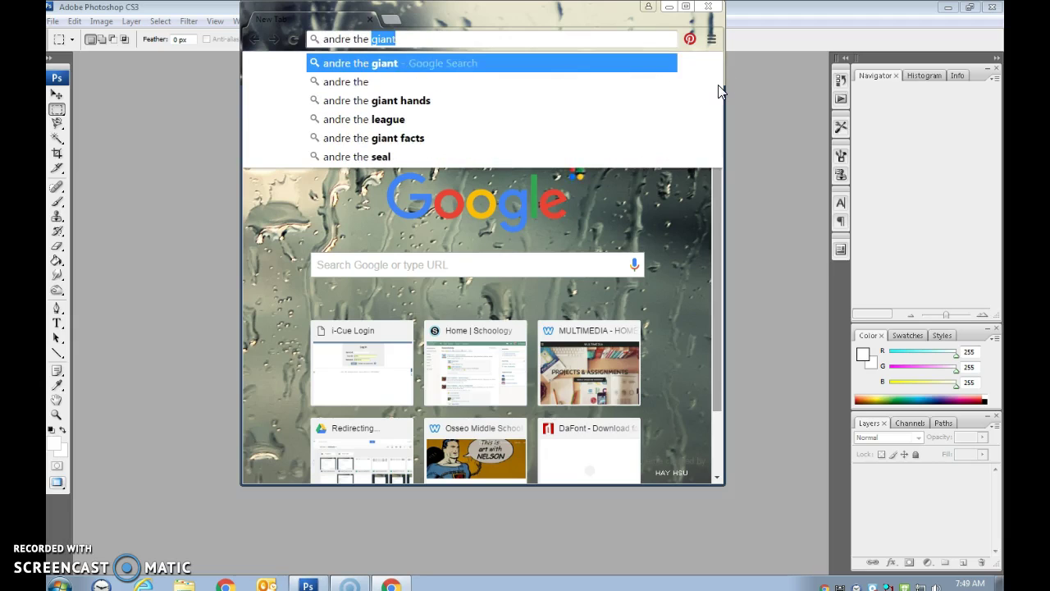
{"action": "type", "text": "gian"}
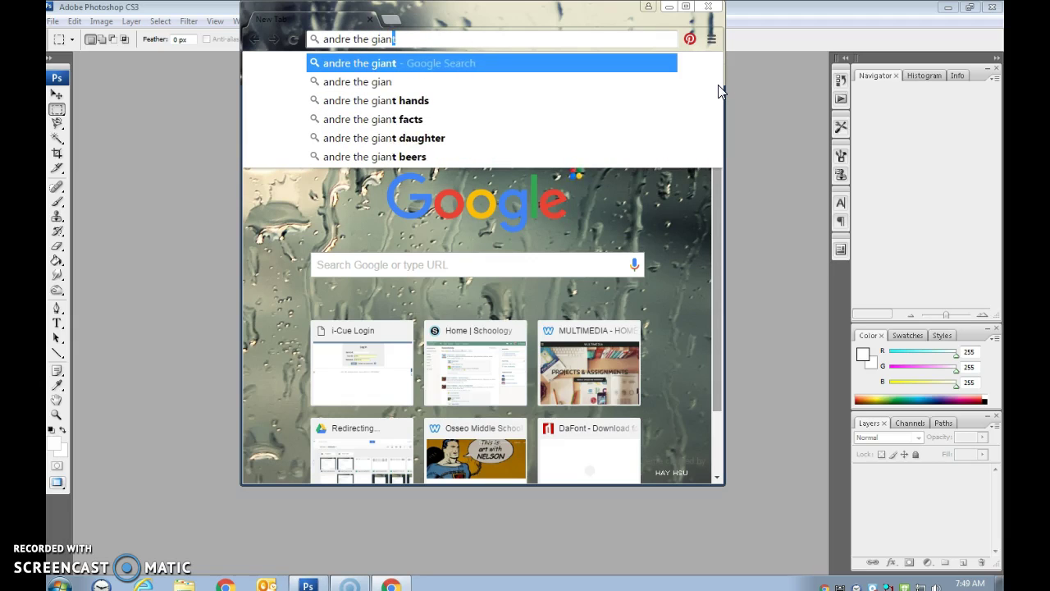
{"action": "key", "text": "Return"}
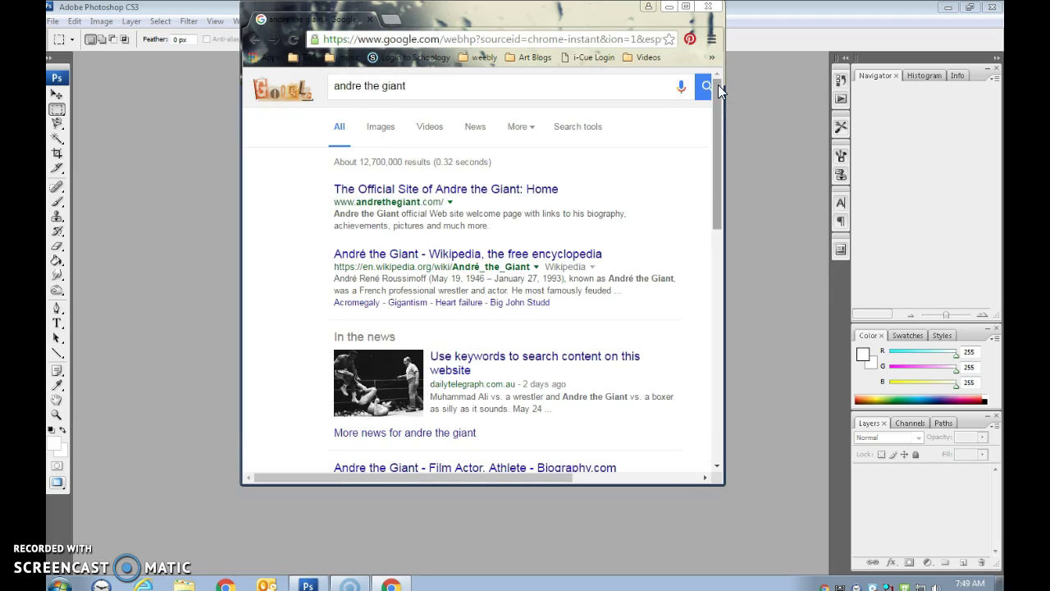
{"action": "left_click", "coordinate": [381, 128]}
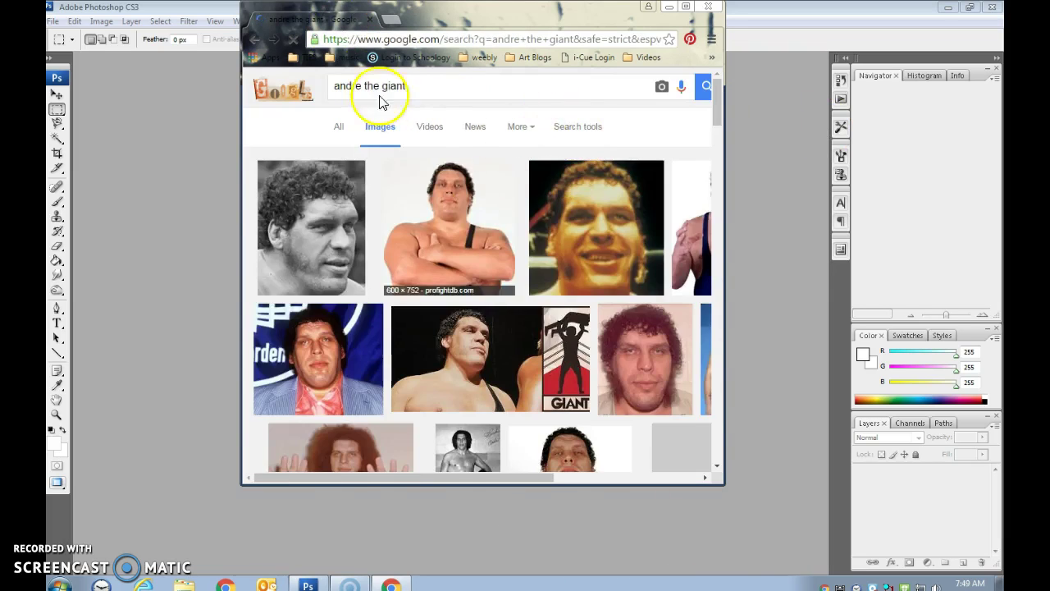
{"action": "left_click", "coordinate": [561, 130]}
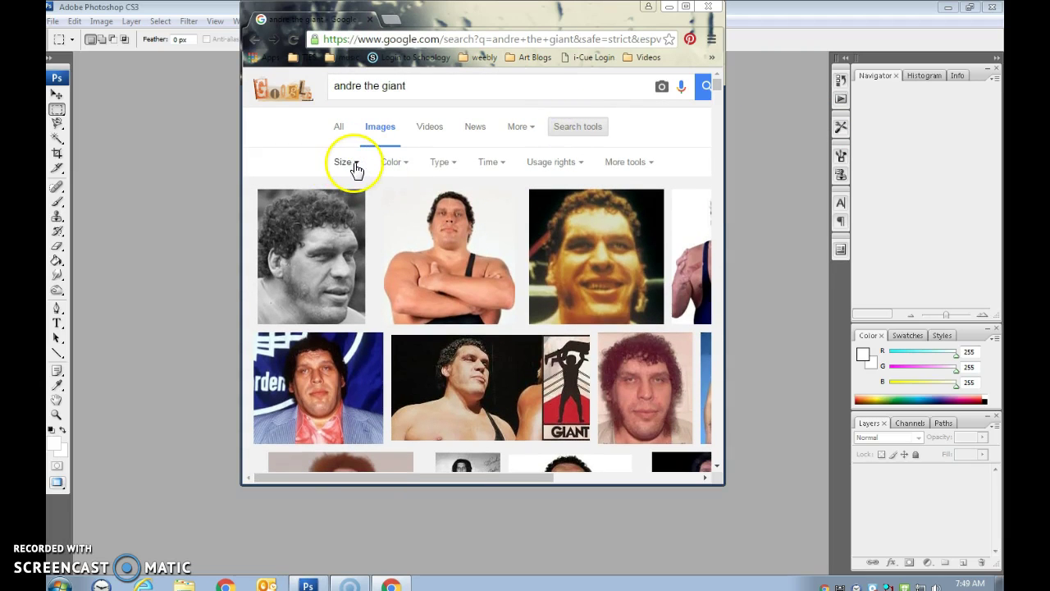
{"action": "left_click", "coordinate": [351, 161]}
{"action": "left_click", "coordinate": [363, 203]}
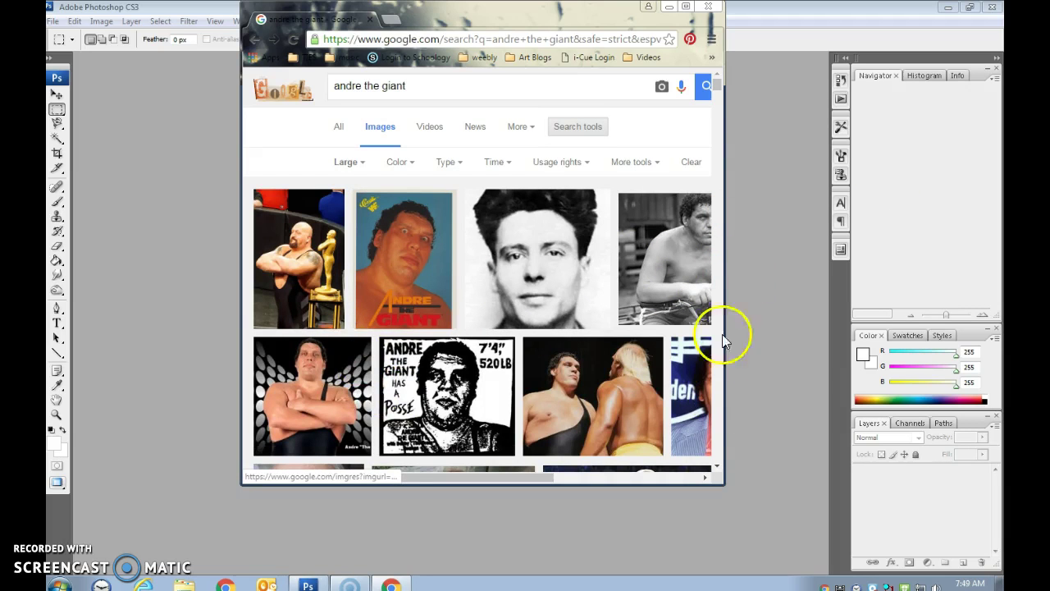
Maximize Chrome and open the close-up Andre the Giant portrait at full size
{"action": "left_click", "coordinate": [686, 7]}
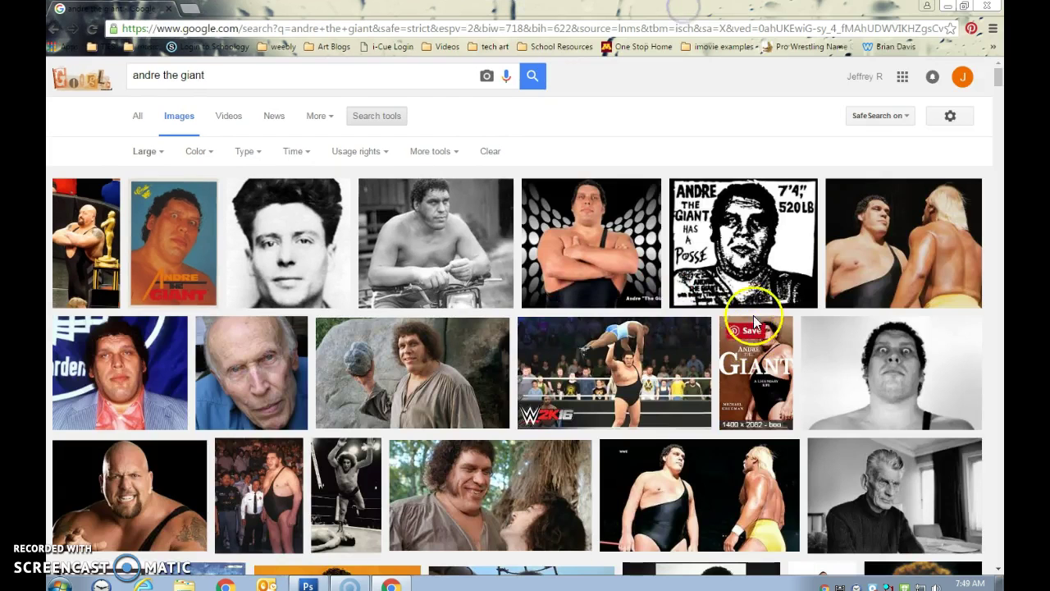
{"action": "scroll", "coordinate": [870, 353], "scroll_direction": "down", "scroll_amount": 1}
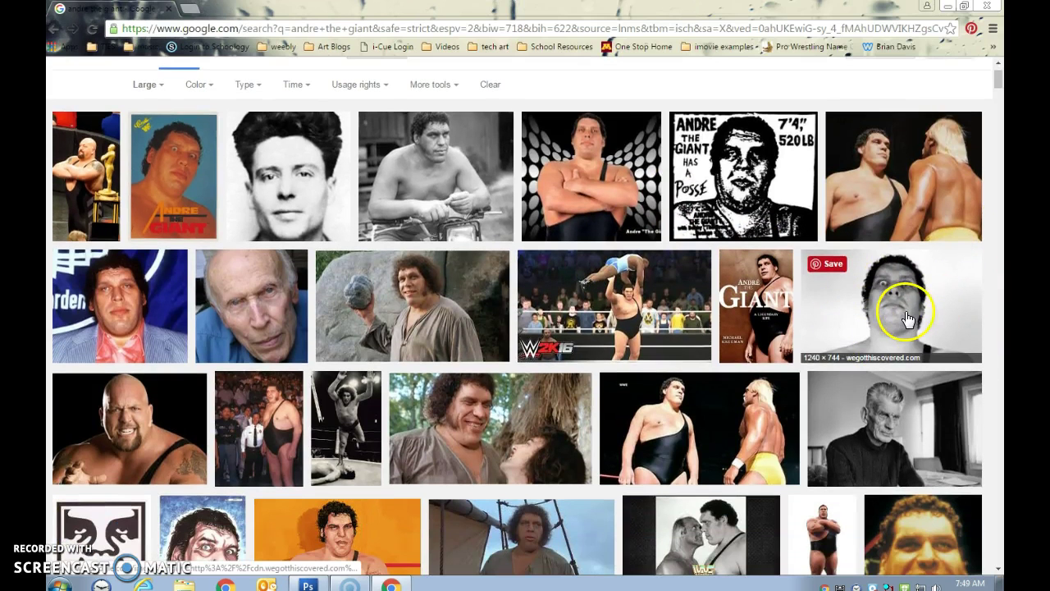
{"action": "left_click", "coordinate": [908, 319]}
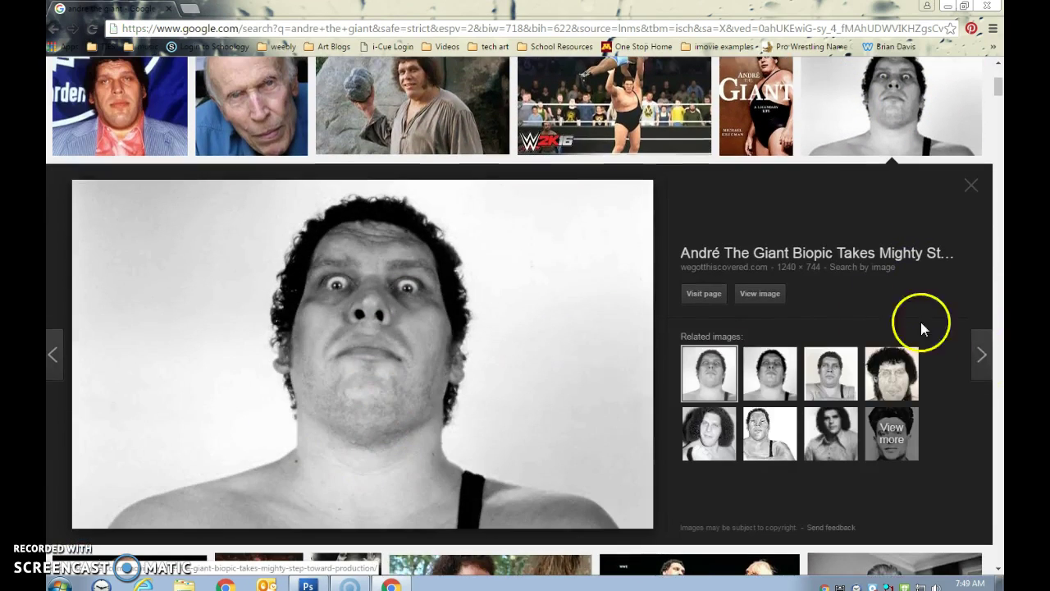
{"action": "left_click", "coordinate": [756, 298]}
Copy the full-size photo to the clipboard after cancelling an accidental Save As
{"action": "right_click", "coordinate": [490, 306]}
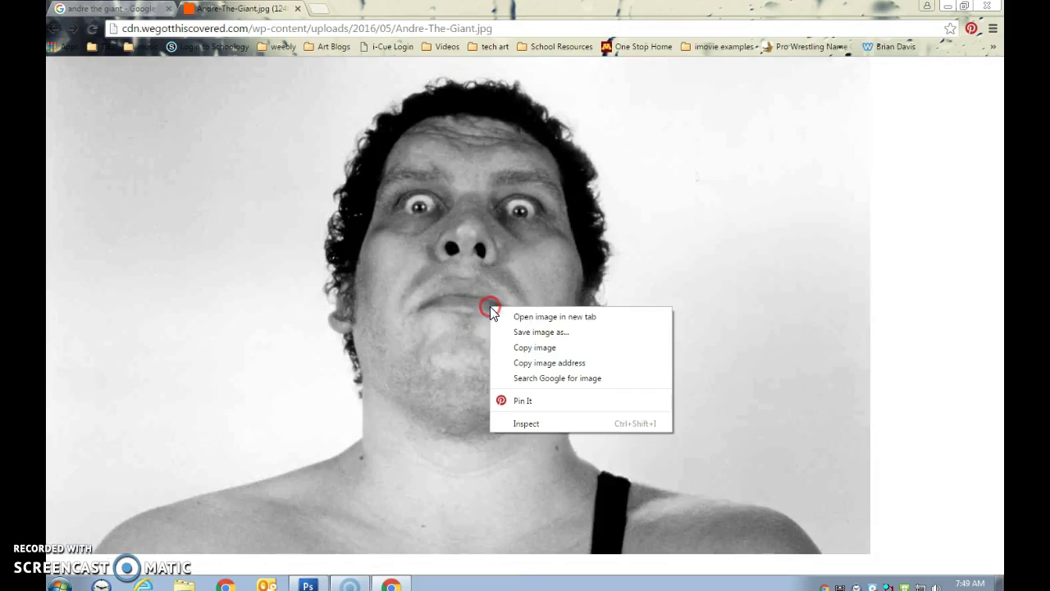
{"action": "left_click", "coordinate": [565, 332]}
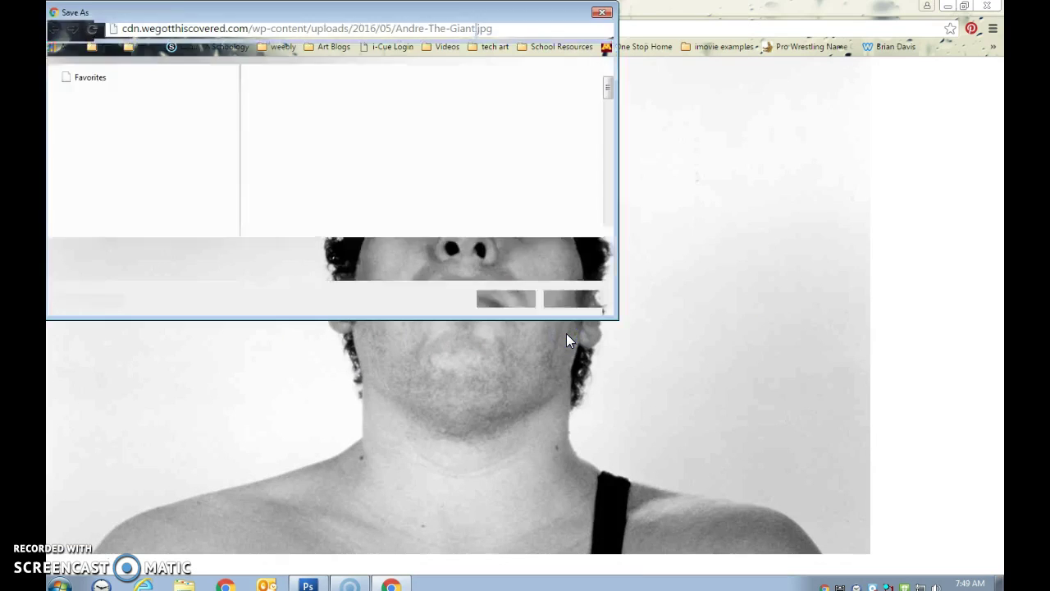
{"action": "left_click", "coordinate": [577, 299]}
{"action": "right_click", "coordinate": [627, 304]}
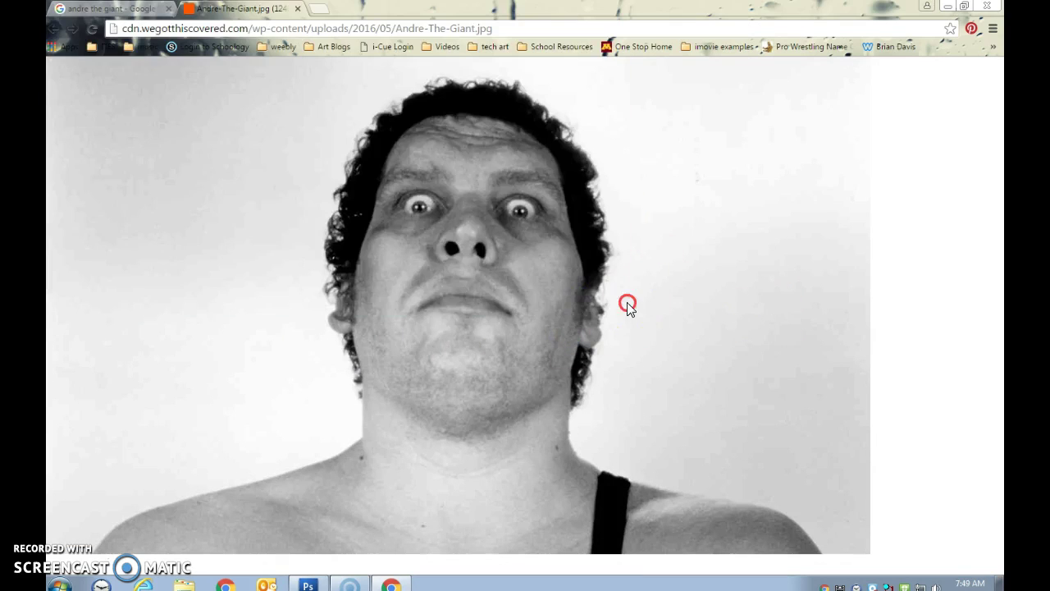
{"action": "left_click", "coordinate": [704, 343]}
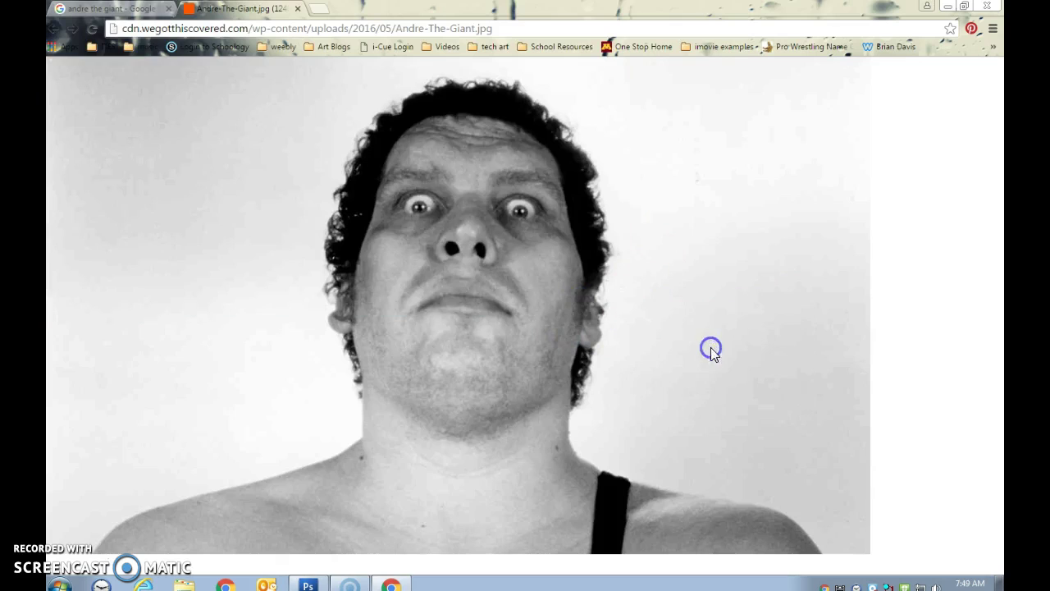
Create a new 1240 × 744 px grayscale document from the Clipboard preset
{"action": "left_click", "coordinate": [307, 584]}
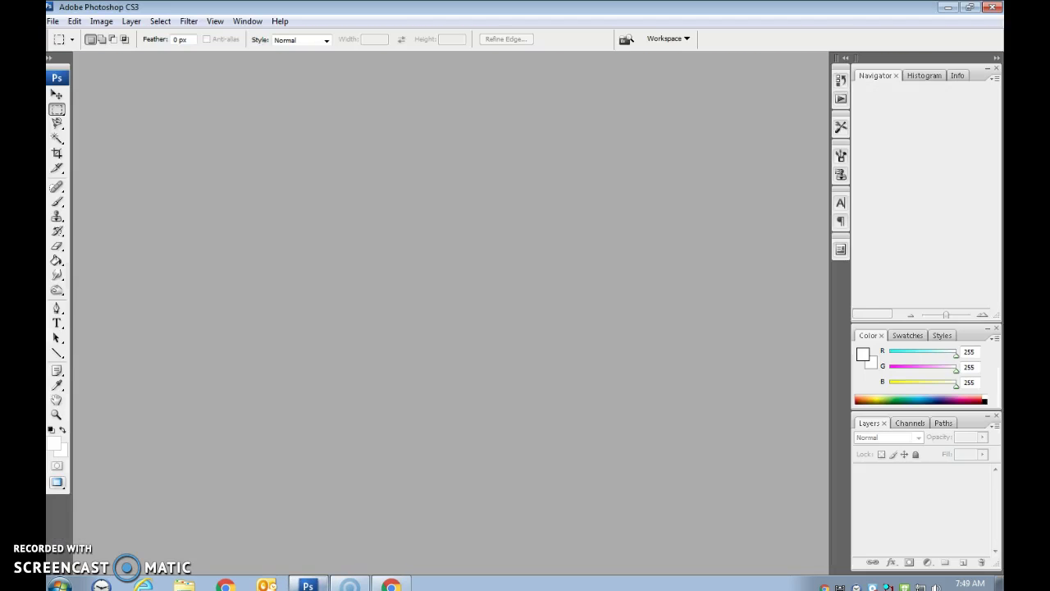
{"action": "left_click", "coordinate": [52, 21]}
{"action": "left_click", "coordinate": [74, 39]}
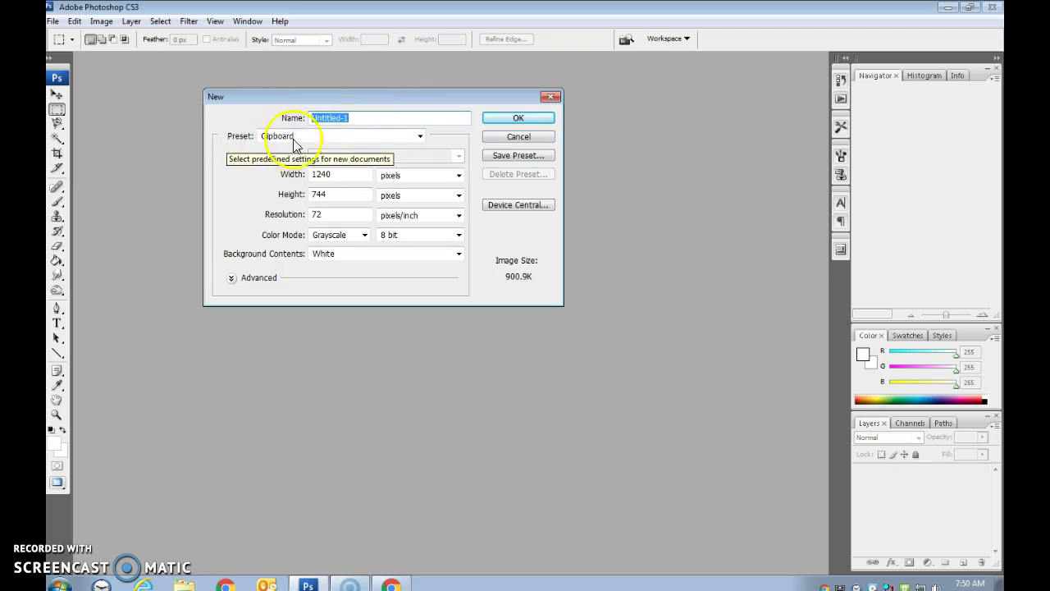
{"action": "left_click", "coordinate": [517, 121]}
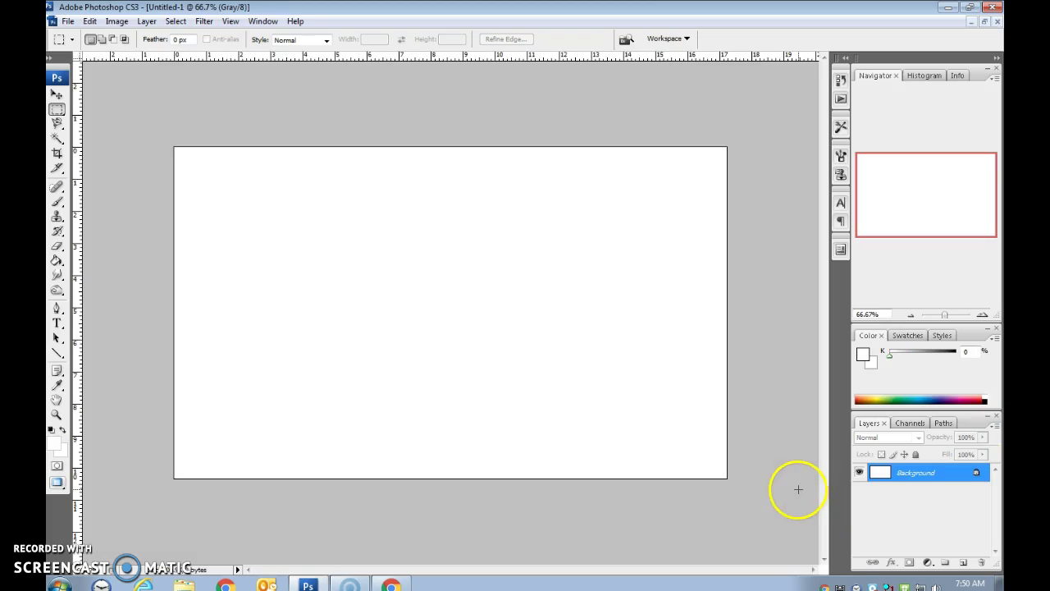
{"action": "left_click", "coordinate": [89, 21]}
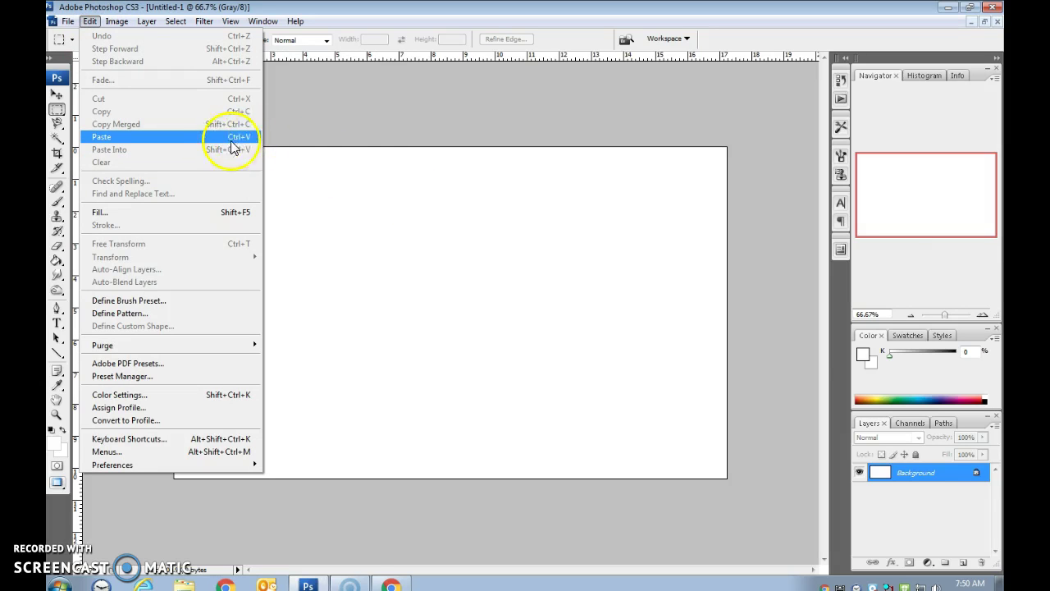
Paste the Andre photo into Untitled-1 as Layer 1 and select the Lasso tool
{"action": "left_click", "coordinate": [601, 210]}
{"action": "key", "text": "ctrl+v"}
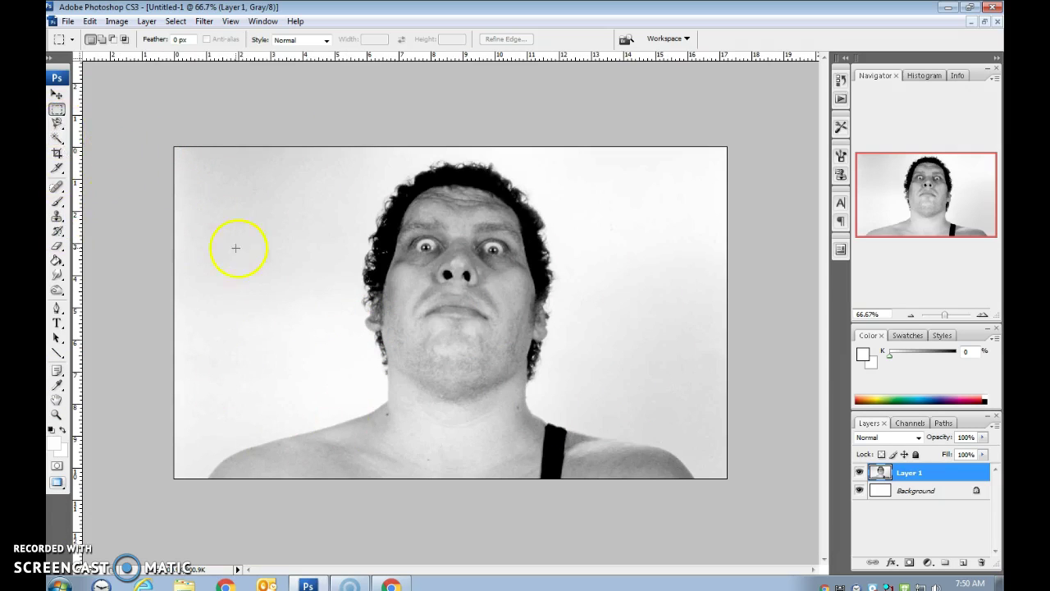
{"action": "left_click_drag", "start_coordinate": [57, 123], "coordinate": [113, 121]}
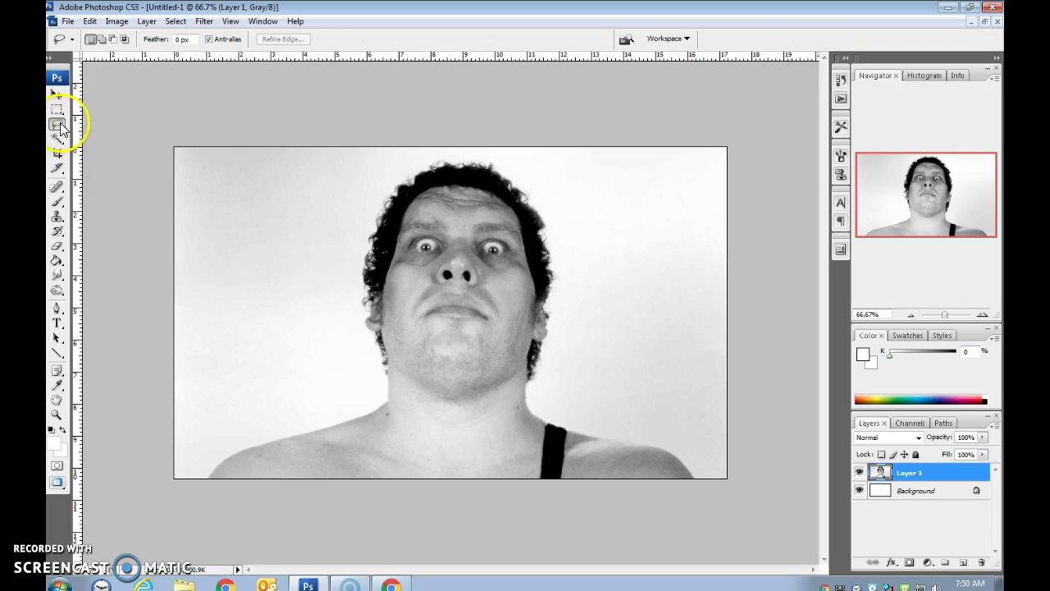
Trace Andre's head, neck and shoulders with the Magnetic Lasso and close the selection
{"action": "left_click_drag", "start_coordinate": [60, 124], "coordinate": [117, 149]}
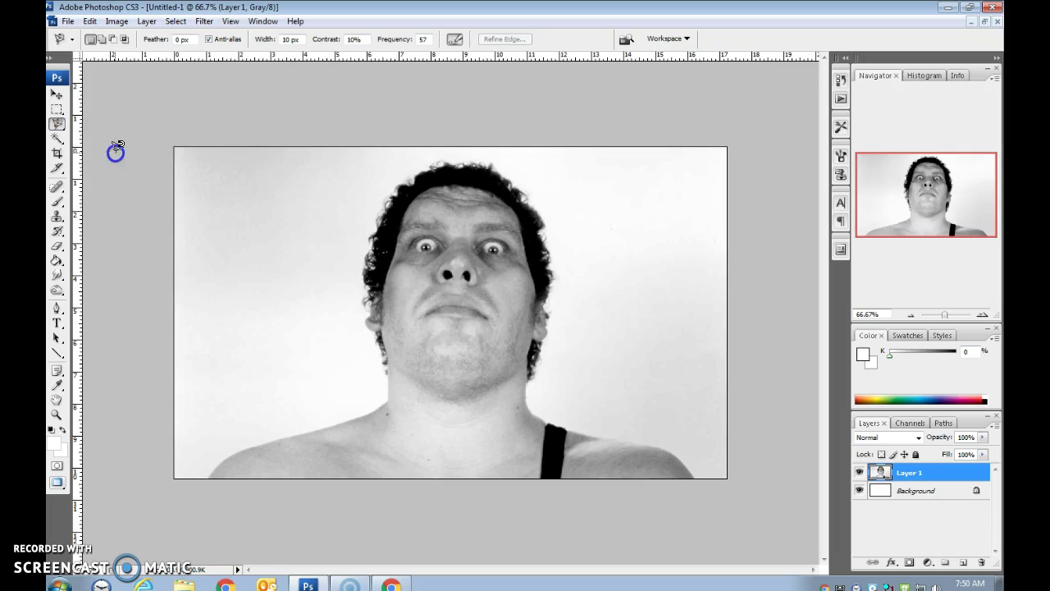
{"action": "left_click", "coordinate": [209, 476]}
{"action": "left_click_drag", "start_coordinate": [363, 414], "coordinate": [395, 387]}
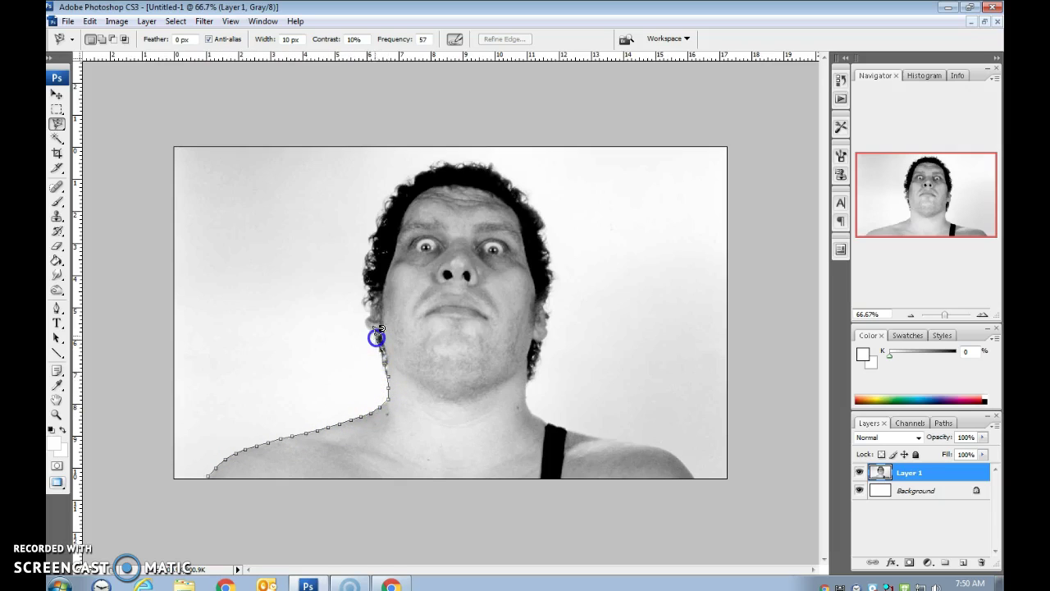
{"action": "left_click_drag", "start_coordinate": [375, 336], "coordinate": [365, 325]}
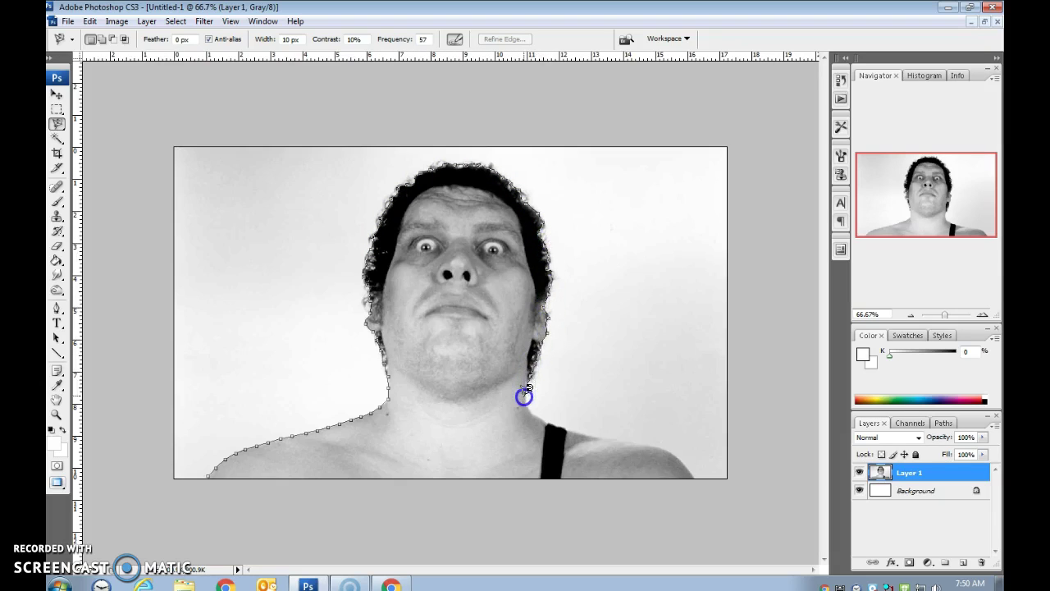
{"action": "left_click_drag", "start_coordinate": [551, 422], "coordinate": [652, 441]}
{"action": "left_click_drag", "start_coordinate": [626, 473], "coordinate": [240, 476]}
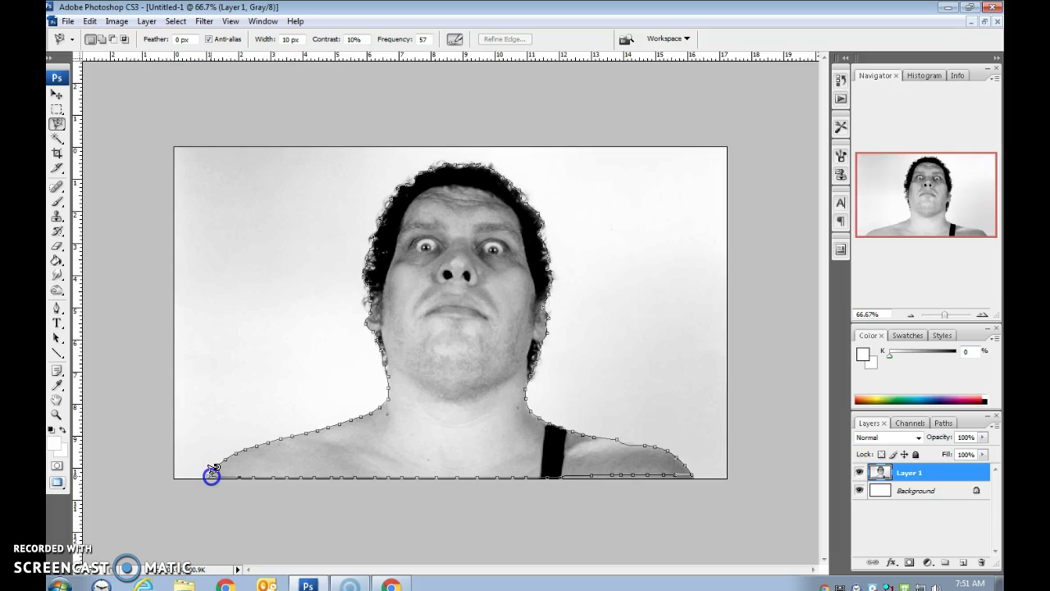
{"action": "mouse_move", "coordinate": [215, 465]}
{"action": "left_mouse_down"}
{"action": "mouse_move", "coordinate": [466, 449]}
{"action": "mouse_move", "coordinate": [212, 471]}
{"action": "left_mouse_up"}
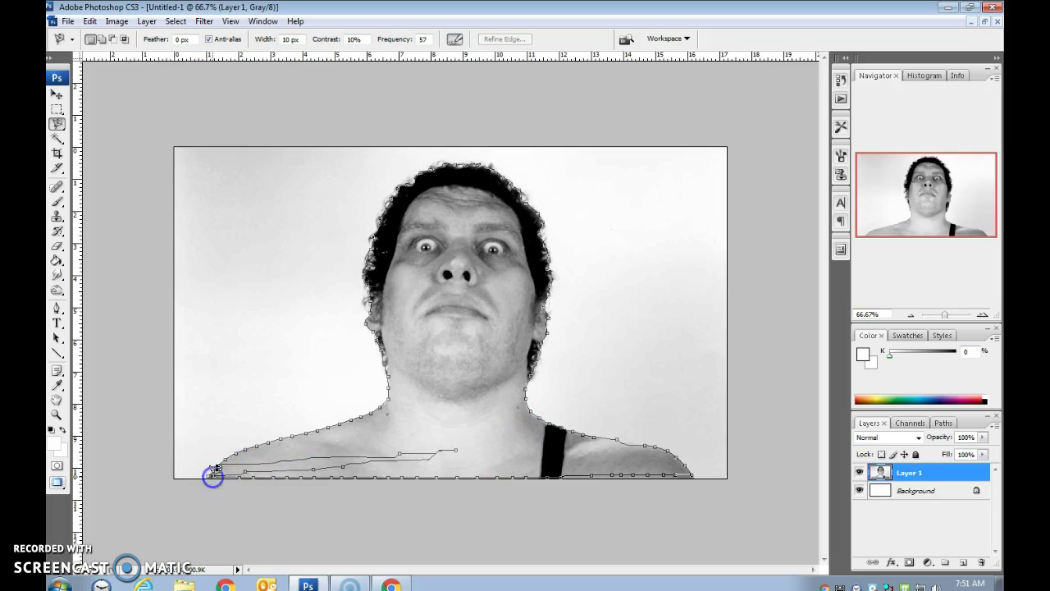
{"action": "left_click", "coordinate": [212, 473]}
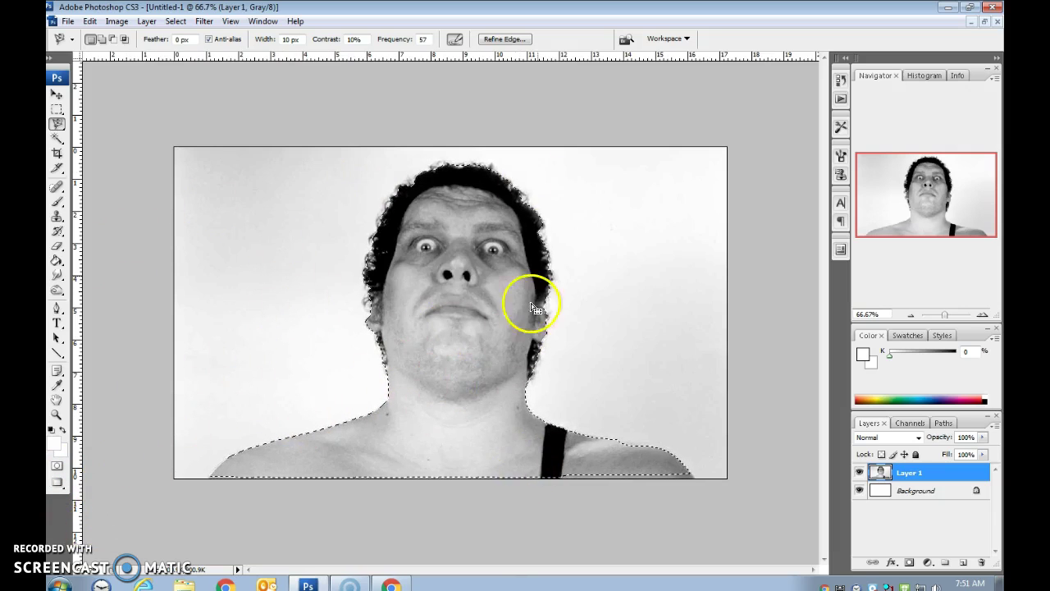
In Quick Mask, erase the mask along the bottom edge, right shoulder and top of the hair
{"action": "left_click", "coordinate": [58, 466]}
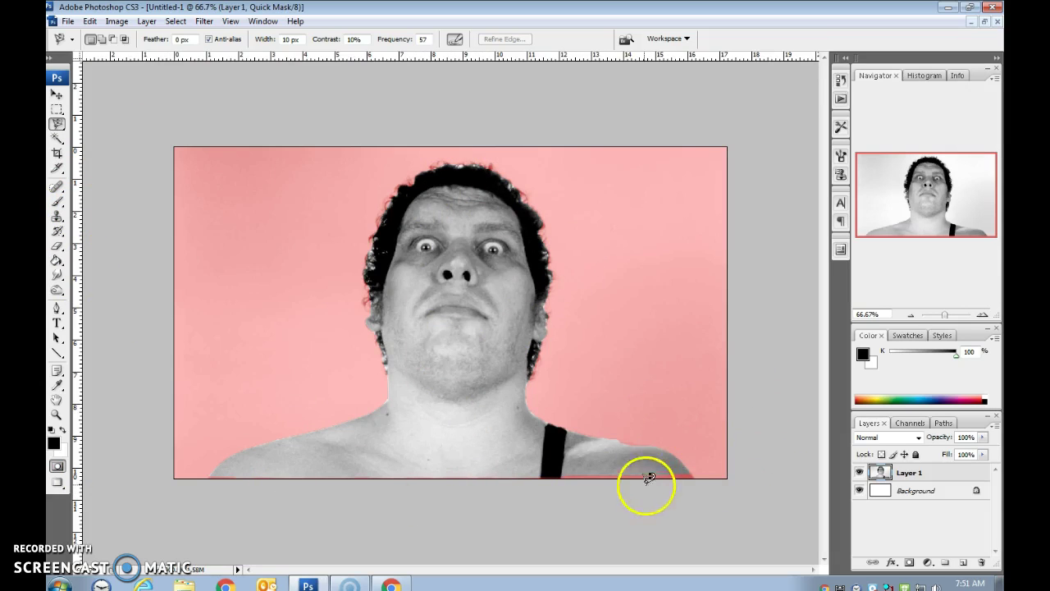
{"action": "left_click", "coordinate": [57, 246]}
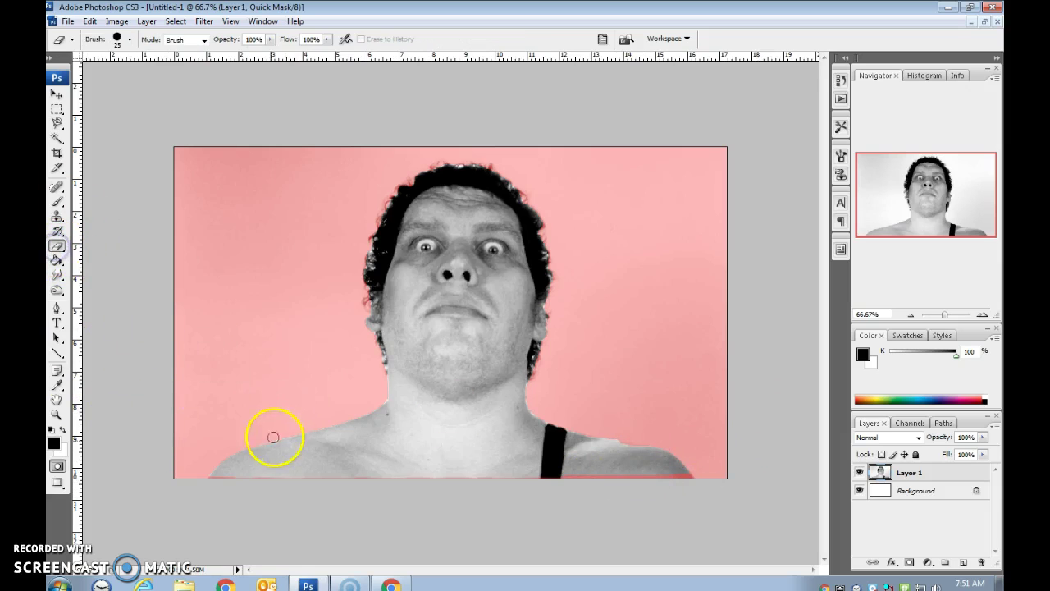
{"action": "left_click_drag", "start_coordinate": [215, 480], "coordinate": [232, 478]}
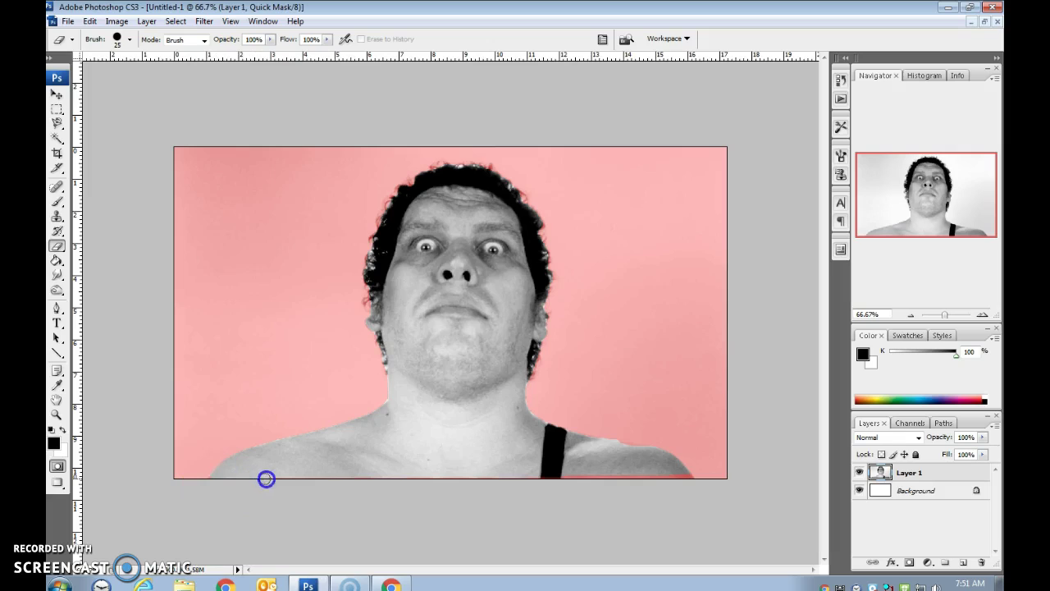
{"action": "left_click_drag", "start_coordinate": [351, 478], "coordinate": [531, 479]}
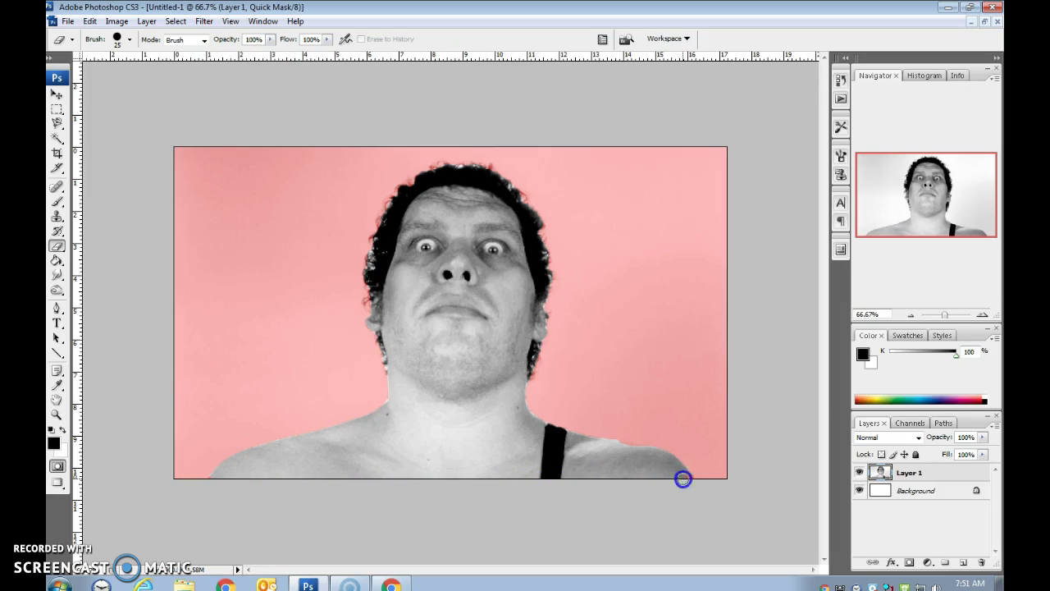
{"action": "left_click_drag", "start_coordinate": [658, 465], "coordinate": [648, 454]}
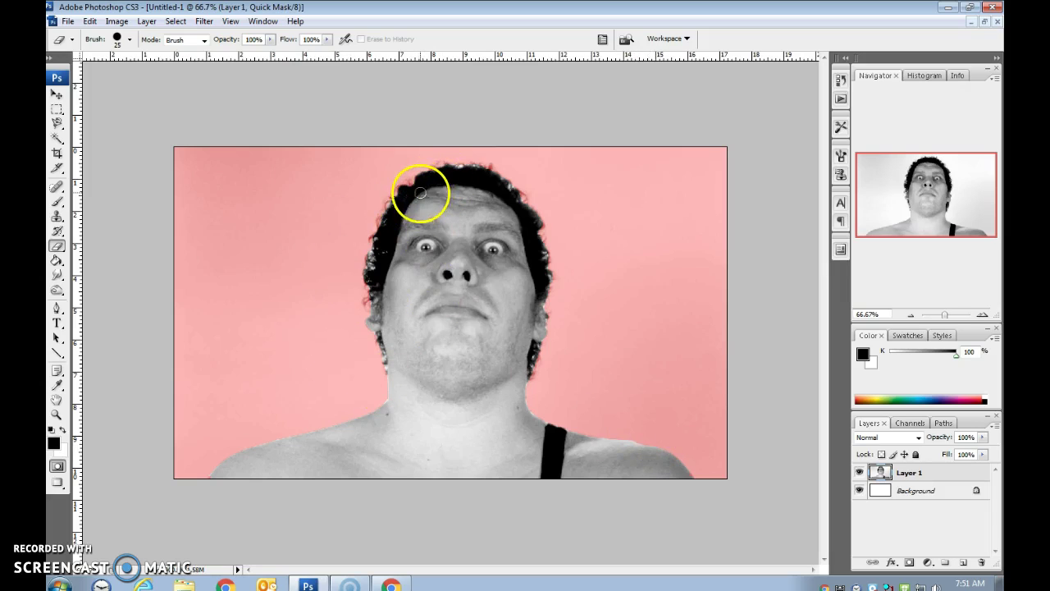
{"action": "mouse_move", "coordinate": [419, 192]}
{"action": "left_mouse_down"}
{"action": "mouse_move", "coordinate": [401, 185]}
{"action": "mouse_move", "coordinate": [438, 169]}
{"action": "mouse_move", "coordinate": [537, 222]}
{"action": "mouse_move", "coordinate": [534, 272]}
{"action": "mouse_move", "coordinate": [380, 389]}
{"action": "mouse_move", "coordinate": [97, 499]}
{"action": "left_mouse_up"}
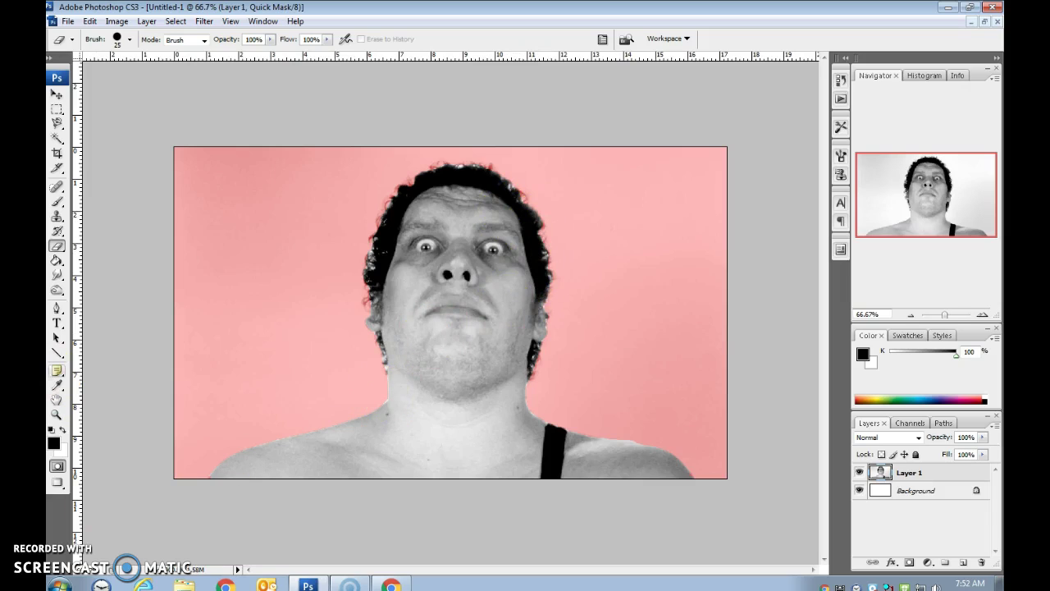
Paint mask with the Pencil along the left edge of the hair
{"action": "left_click", "coordinate": [57, 200]}
{"action": "left_click", "coordinate": [129, 213]}
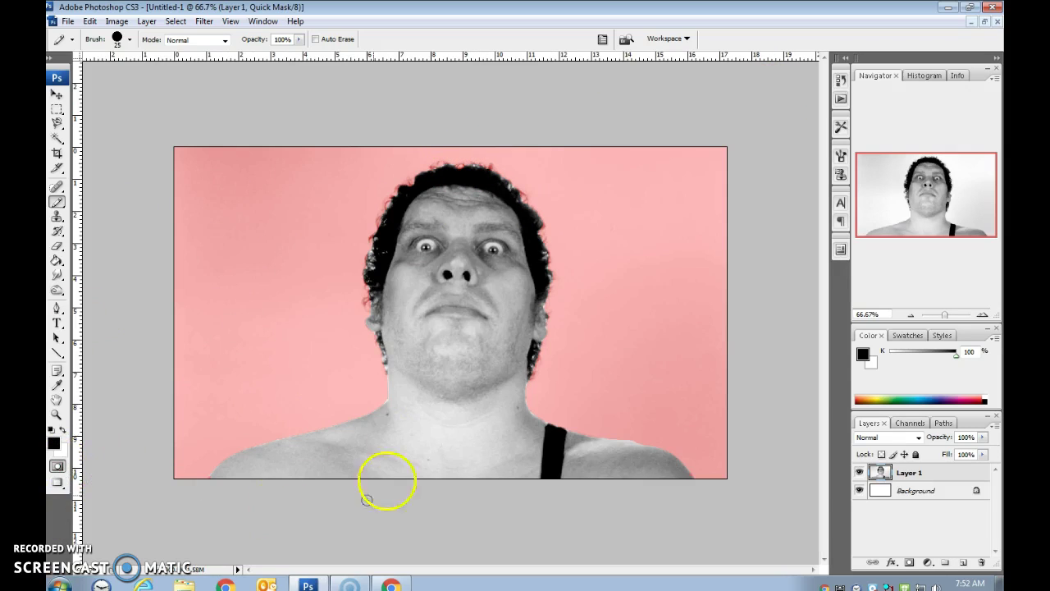
{"action": "left_click", "coordinate": [365, 259]}
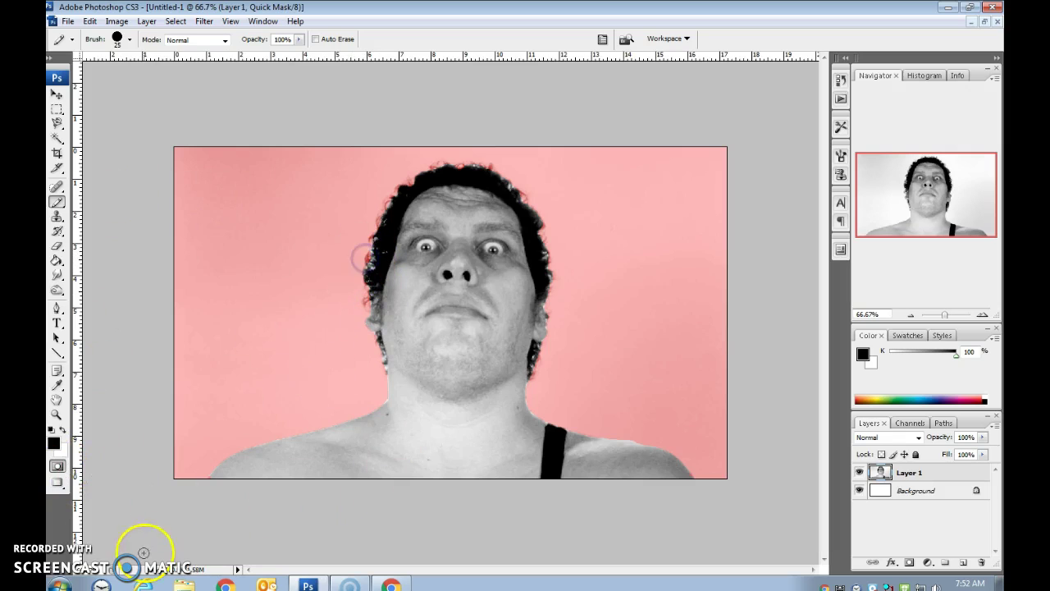
Exit Quick Mask, convert Background to Layer 0 and delete it, leaving Layer 1
{"action": "left_click", "coordinate": [56, 468]}
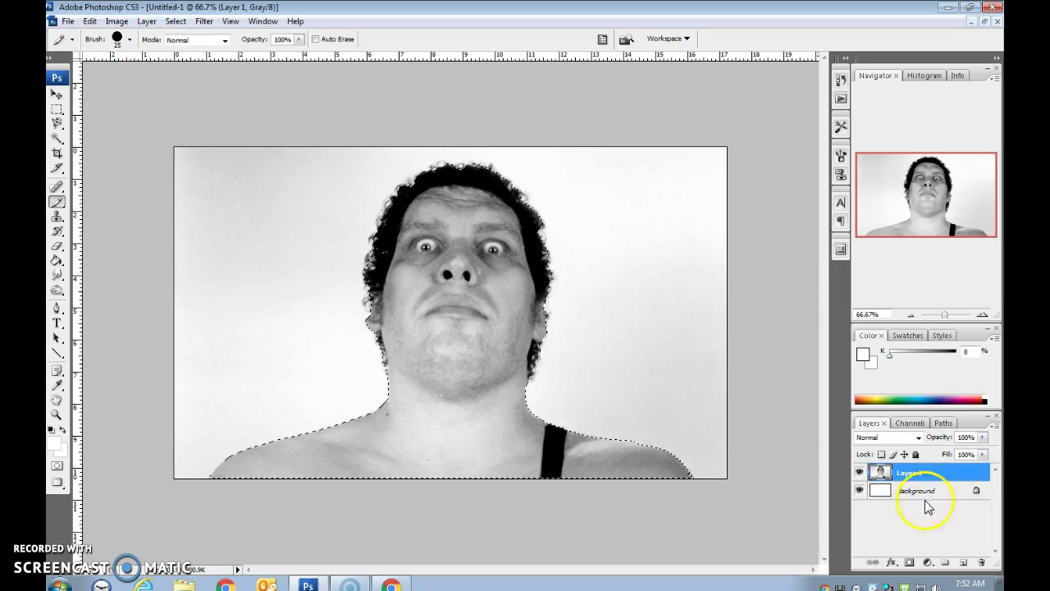
{"action": "mouse_move", "coordinate": [926, 506]}
{"action": "left_mouse_down"}
{"action": "mouse_move", "coordinate": [931, 497]}
{"action": "mouse_move", "coordinate": [904, 498]}
{"action": "mouse_move", "coordinate": [944, 503]}
{"action": "mouse_move", "coordinate": [925, 485]}
{"action": "mouse_move", "coordinate": [928, 502]}
{"action": "left_mouse_up"}
{"action": "double_click", "coordinate": [943, 490]}
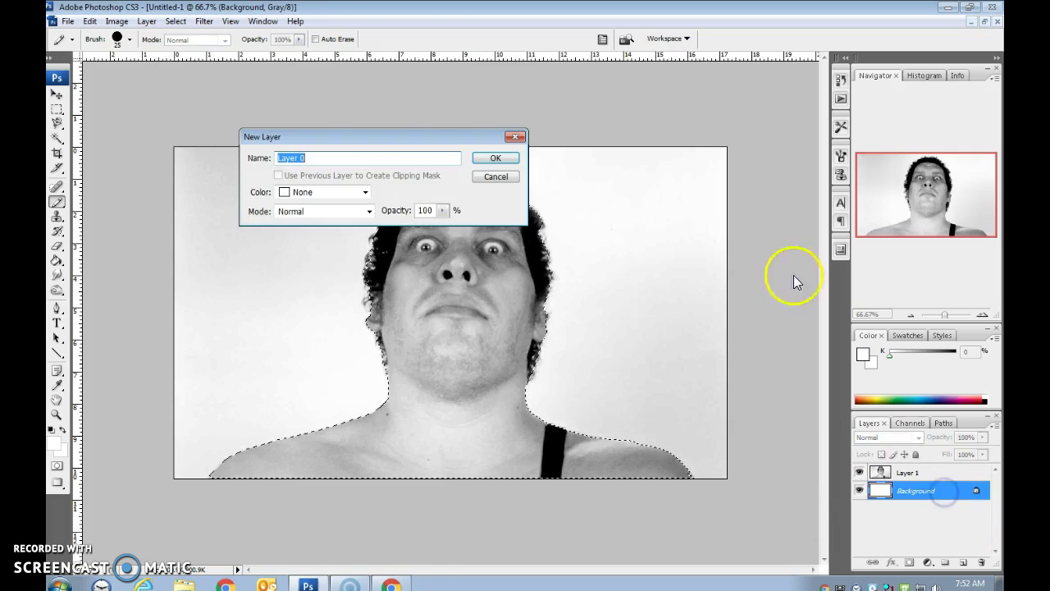
{"action": "left_click", "coordinate": [503, 156]}
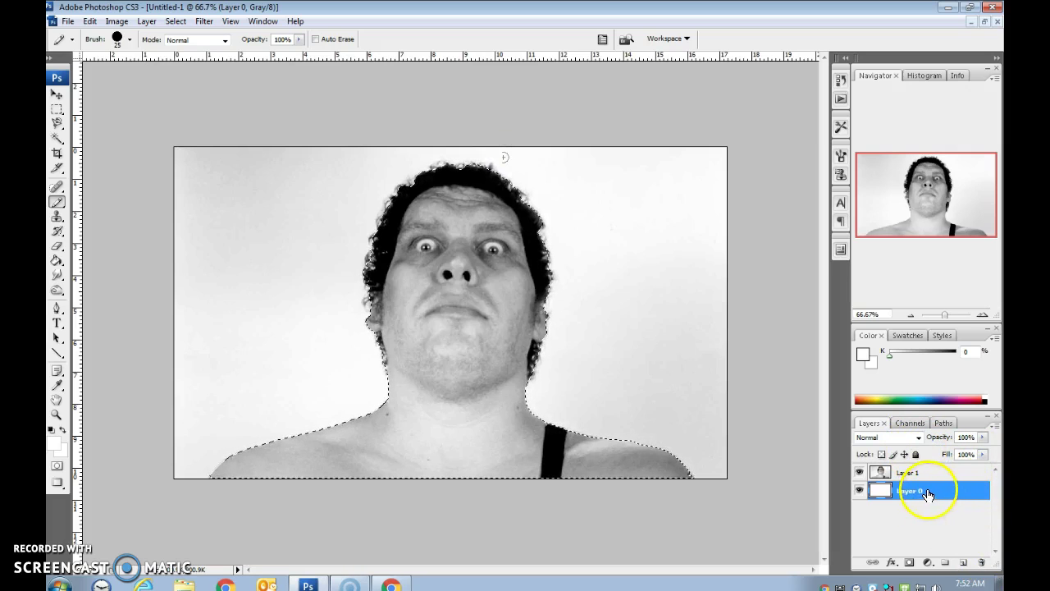
{"action": "left_click_drag", "start_coordinate": [924, 490], "coordinate": [980, 563]}
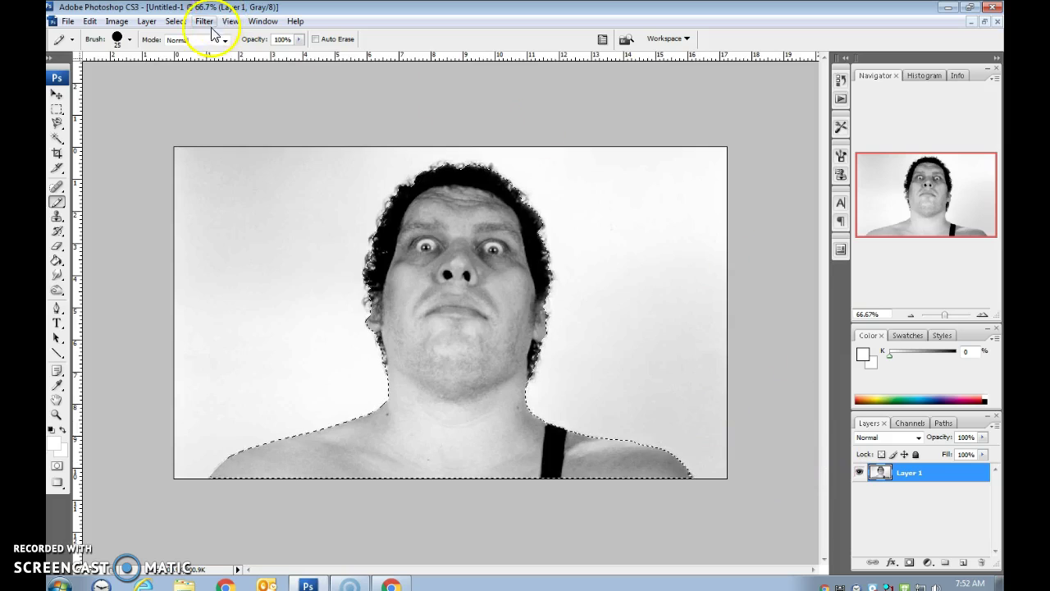
Try deleting the selection, then the inverted background, undoing both attempts
{"action": "key", "text": "Delete"}
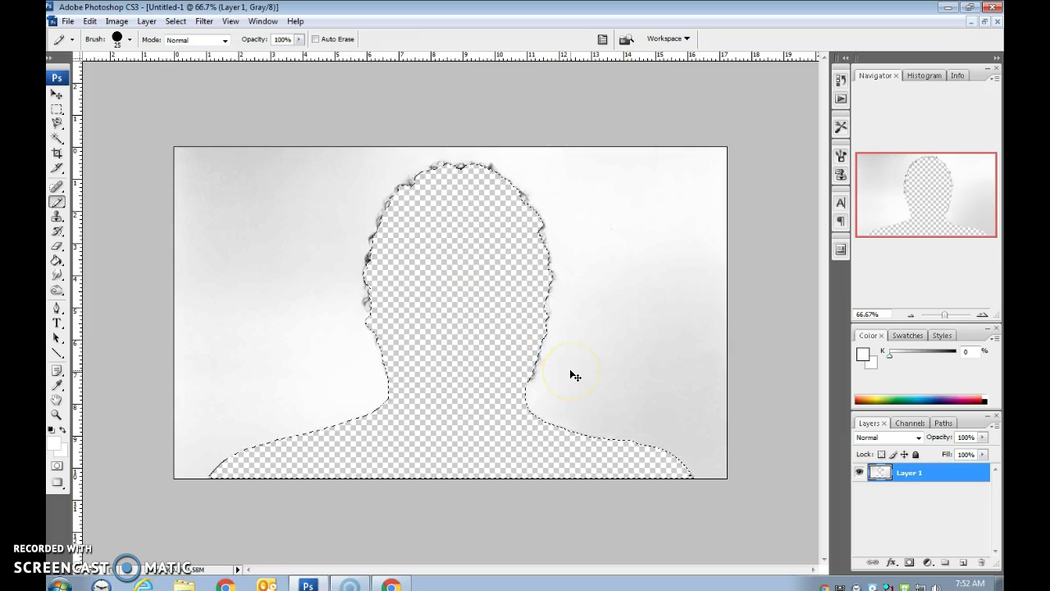
{"action": "key", "text": "ctrl+z"}
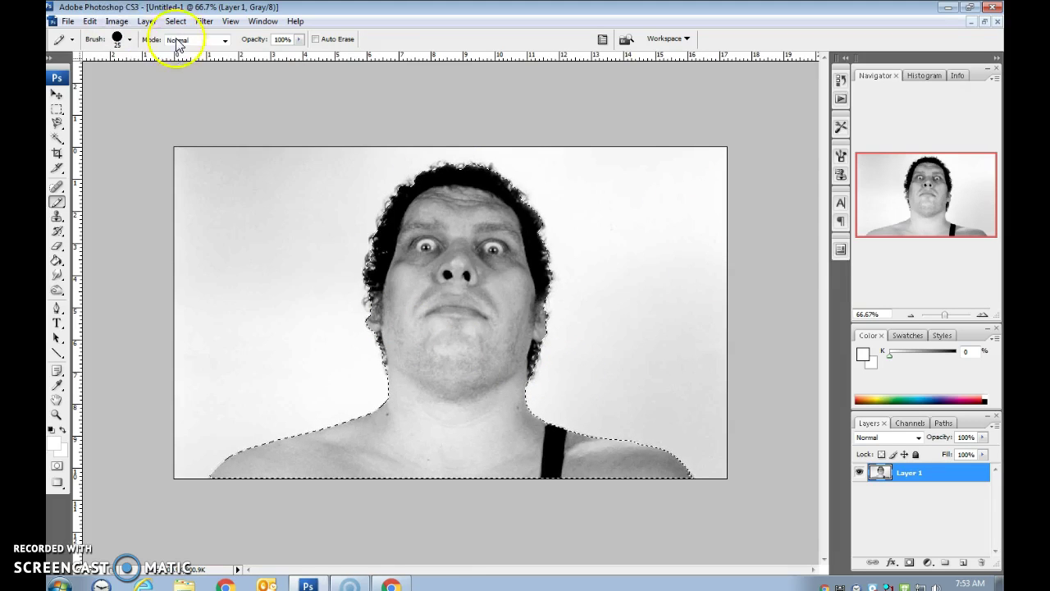
{"action": "left_click", "coordinate": [175, 22]}
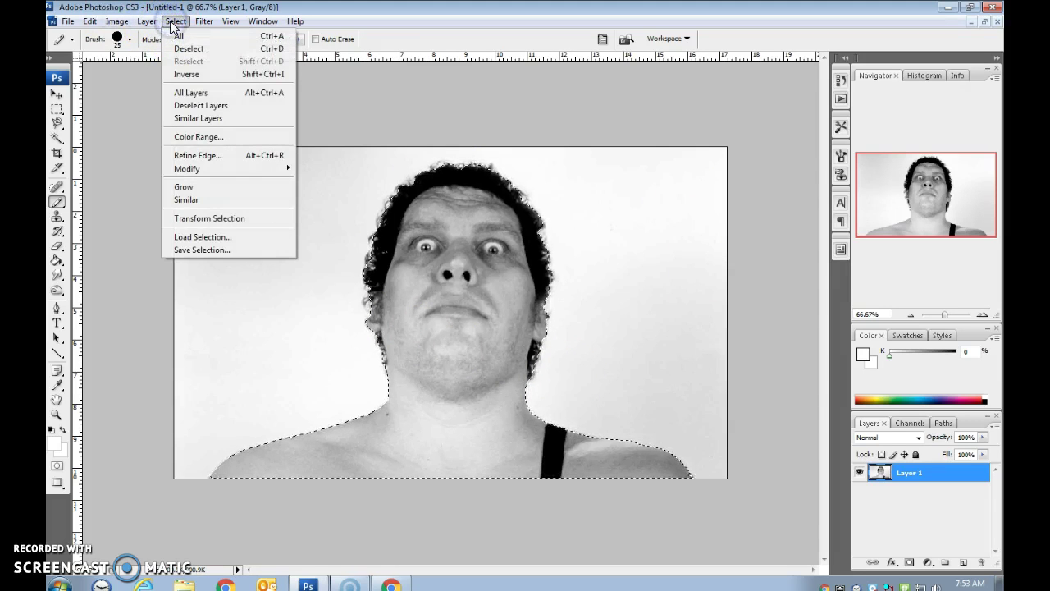
{"action": "left_click", "coordinate": [204, 75]}
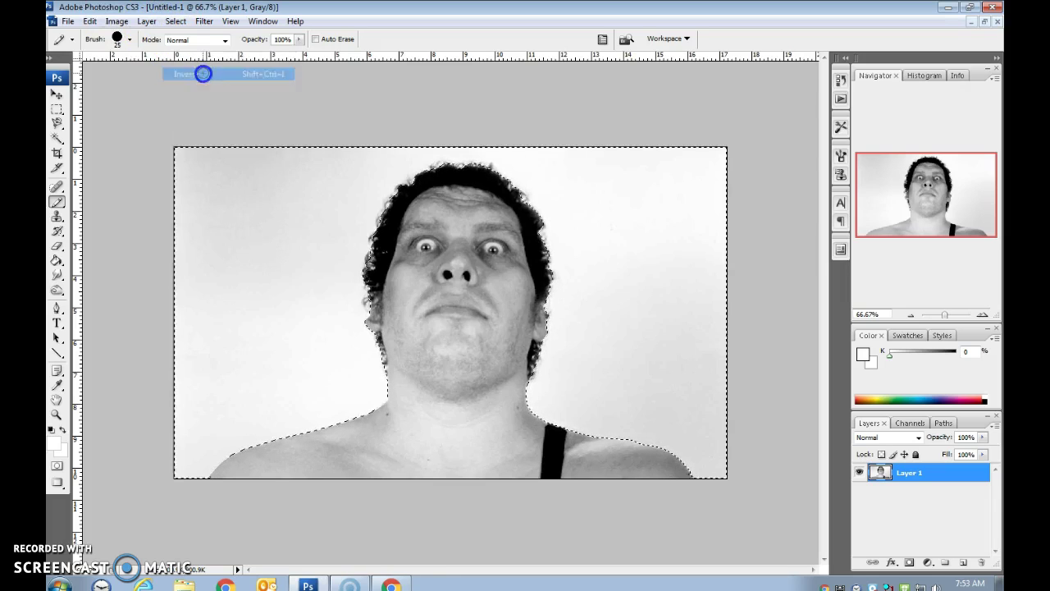
{"action": "left_click", "coordinate": [401, 248]}
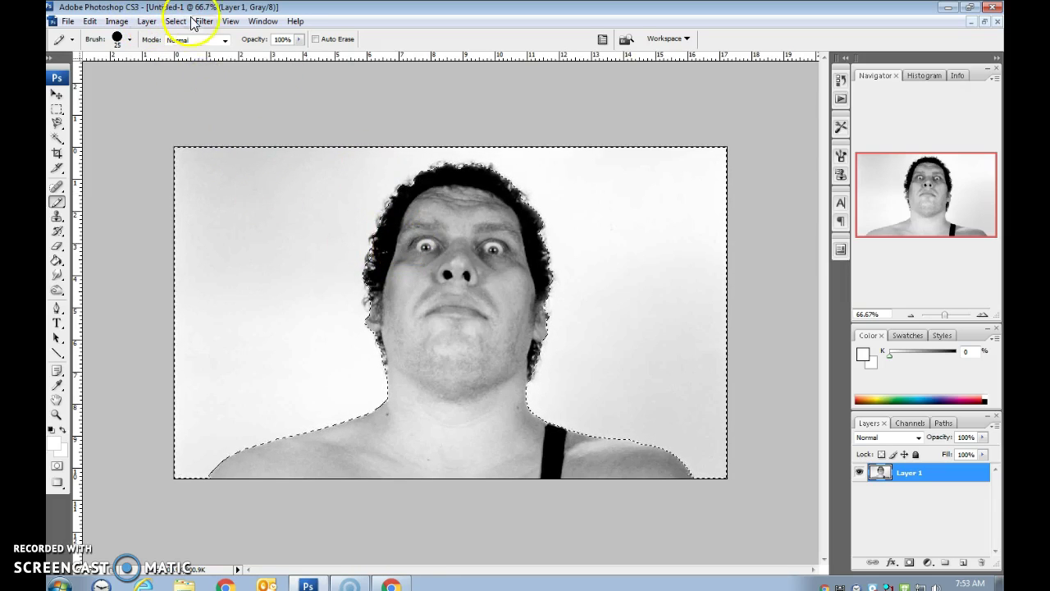
{"action": "key", "text": "Delete"}
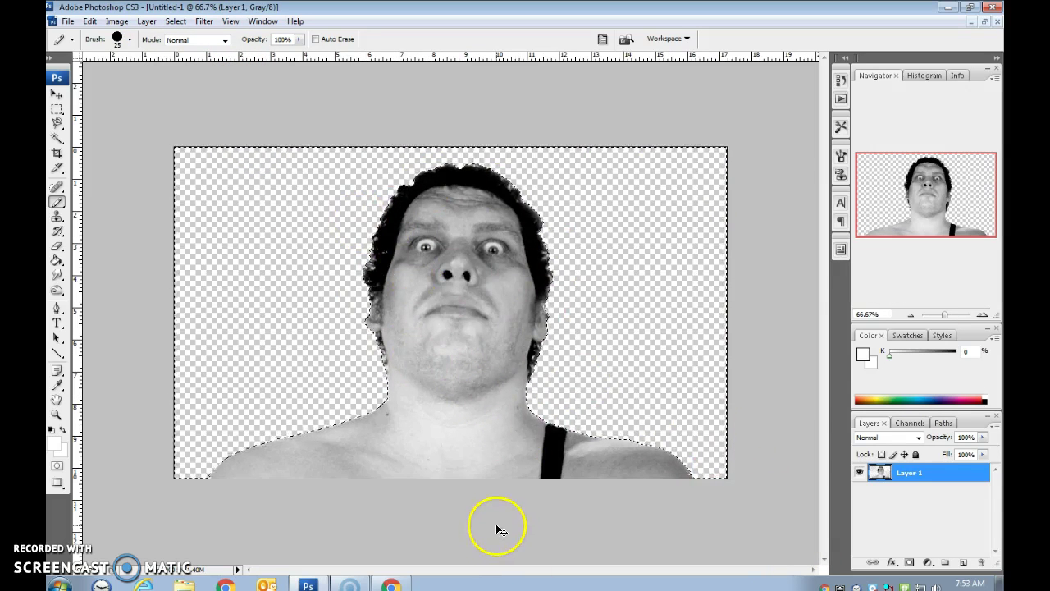
{"action": "key", "text": "ctrl+z"}
Feather the selection by 2 pixels and delete the white background around Andre
{"action": "left_click", "coordinate": [175, 20]}
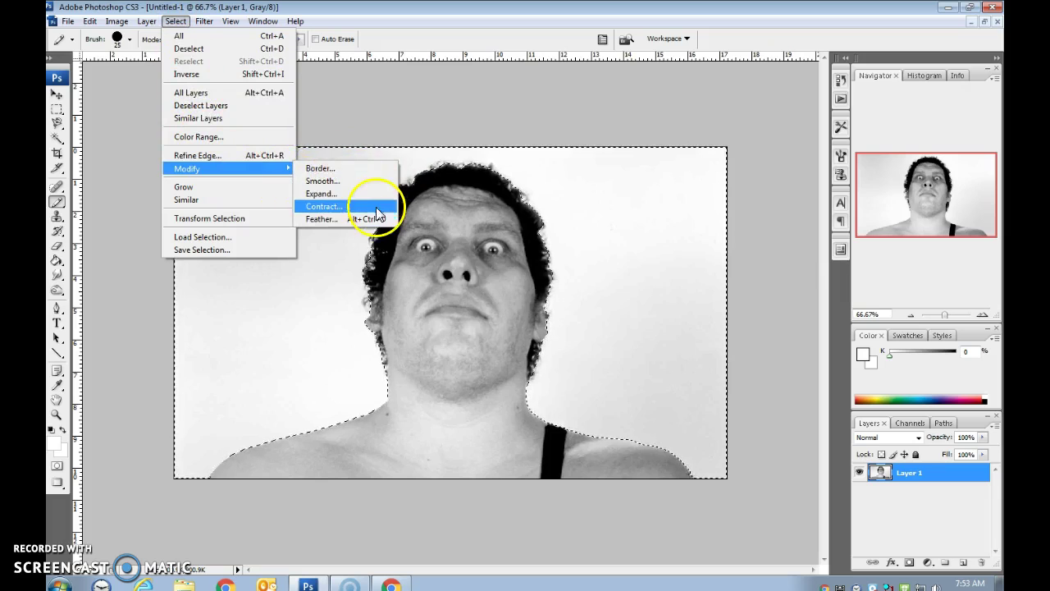
{"action": "left_click", "coordinate": [332, 218]}
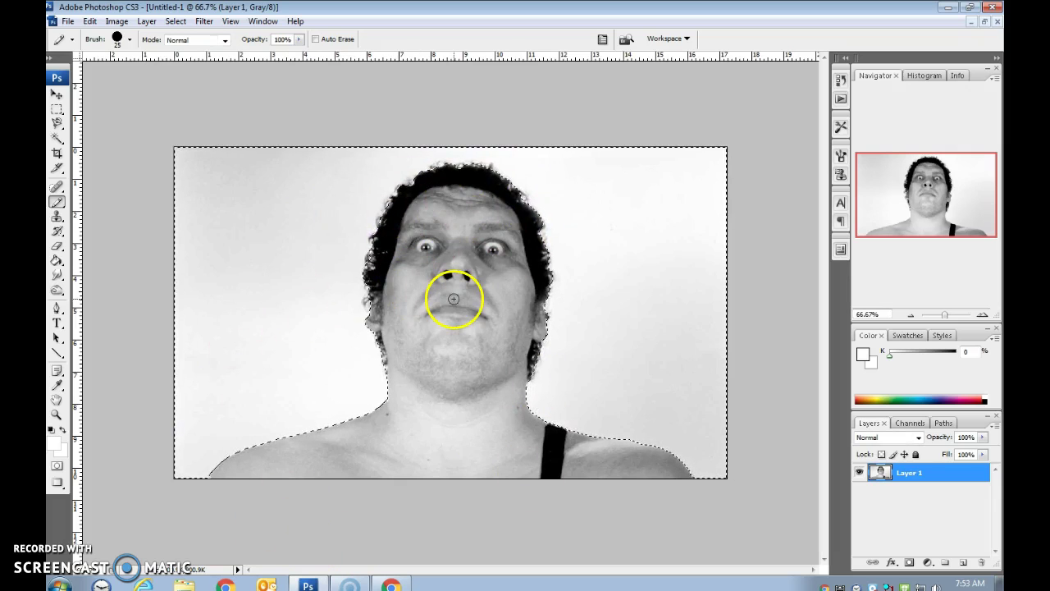
{"action": "left_click_drag", "start_coordinate": [454, 299], "coordinate": [476, 297]}
{"action": "key", "text": "ctrl+z"}
{"action": "key", "text": "Delete"}
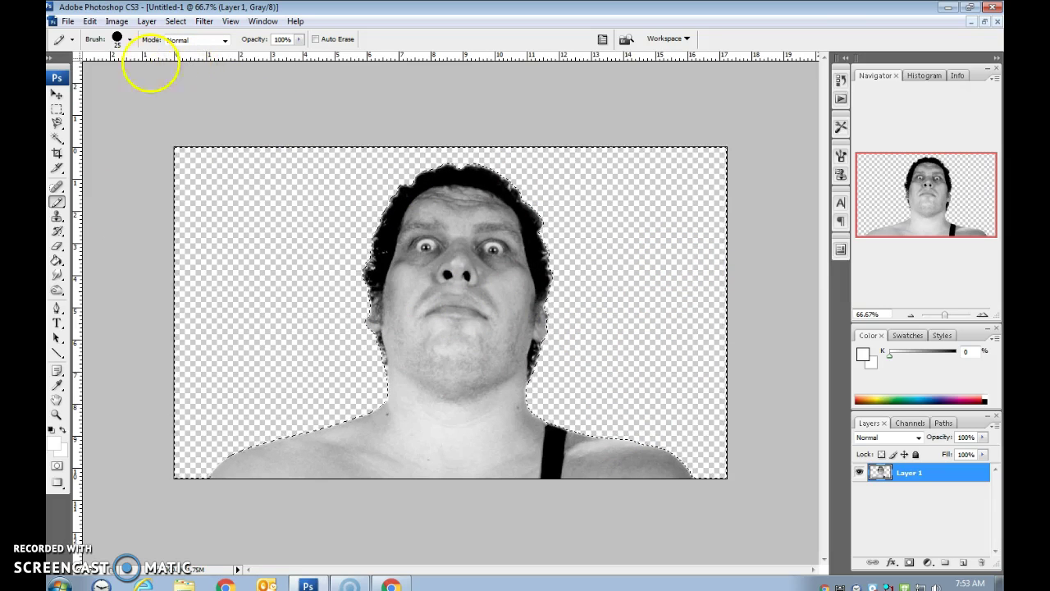
In Save As, choose PNG (*.PNG) format and select the file name to rename it andre.png
{"action": "left_click", "coordinate": [69, 21]}
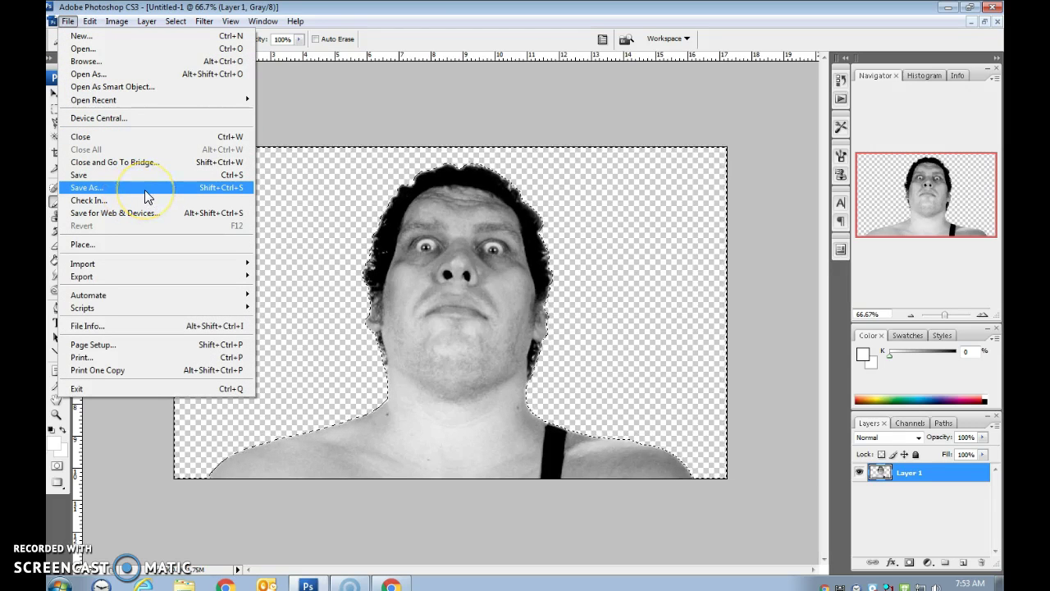
{"action": "left_click", "coordinate": [146, 190]}
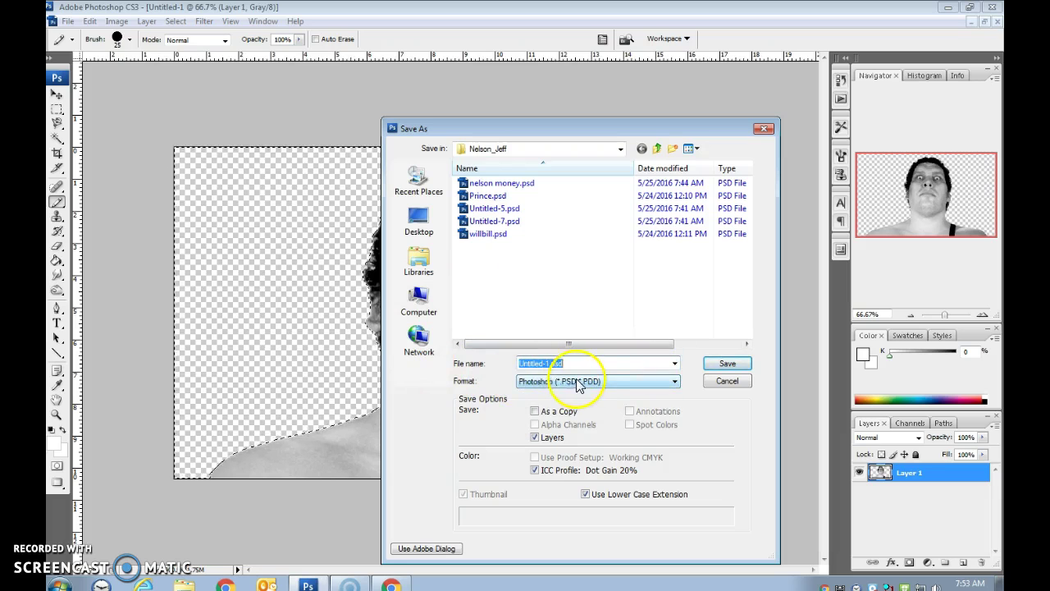
{"action": "left_click", "coordinate": [594, 383]}
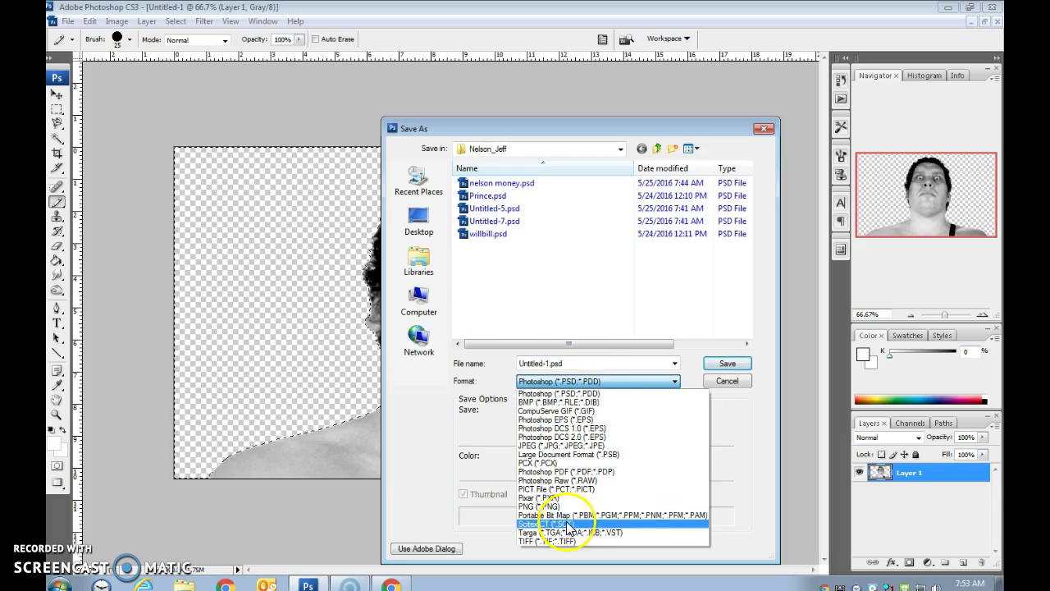
{"action": "left_click", "coordinate": [529, 506]}
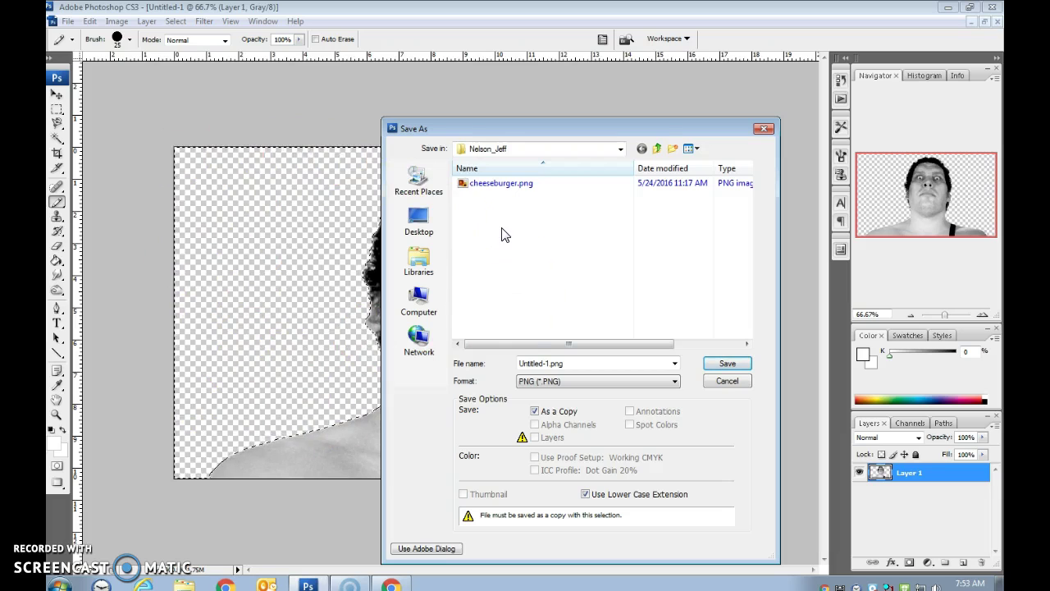
{"action": "left_click", "coordinate": [579, 361]}
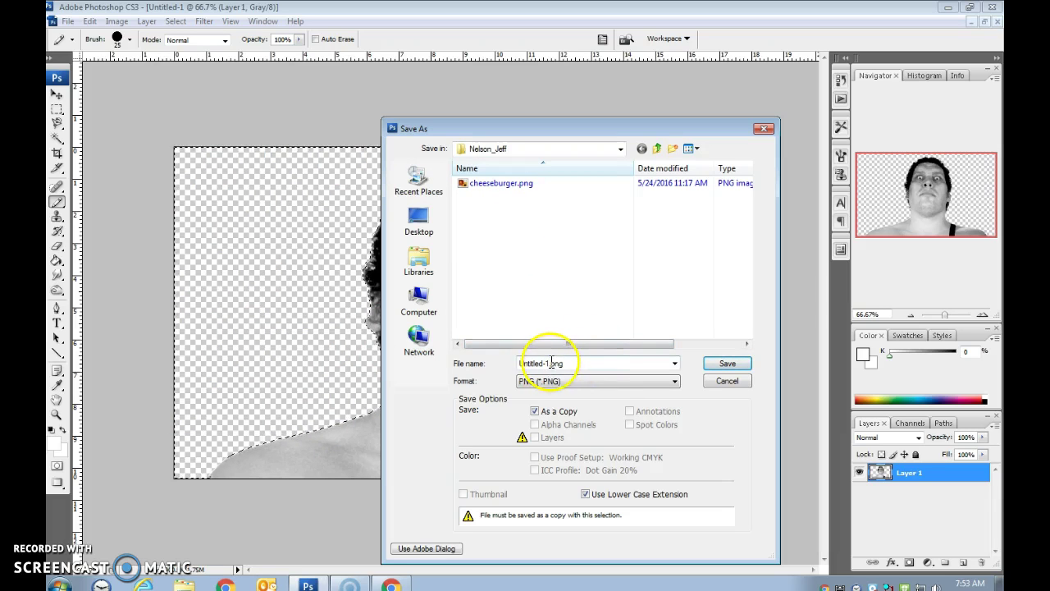
{"action": "double_click", "coordinate": [552, 363]}
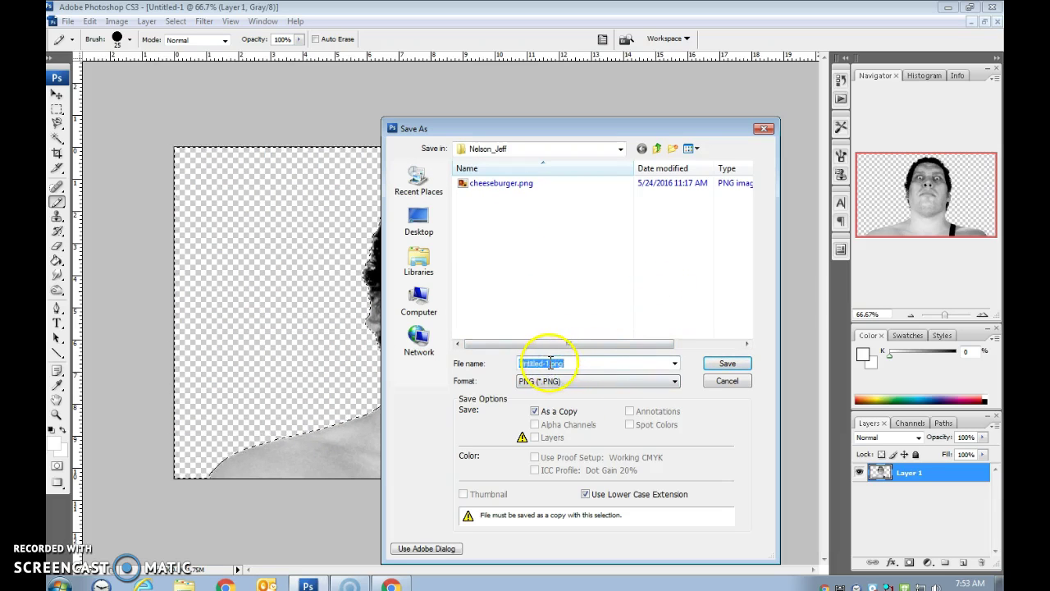
{"action": "left_click", "coordinate": [550, 362]}
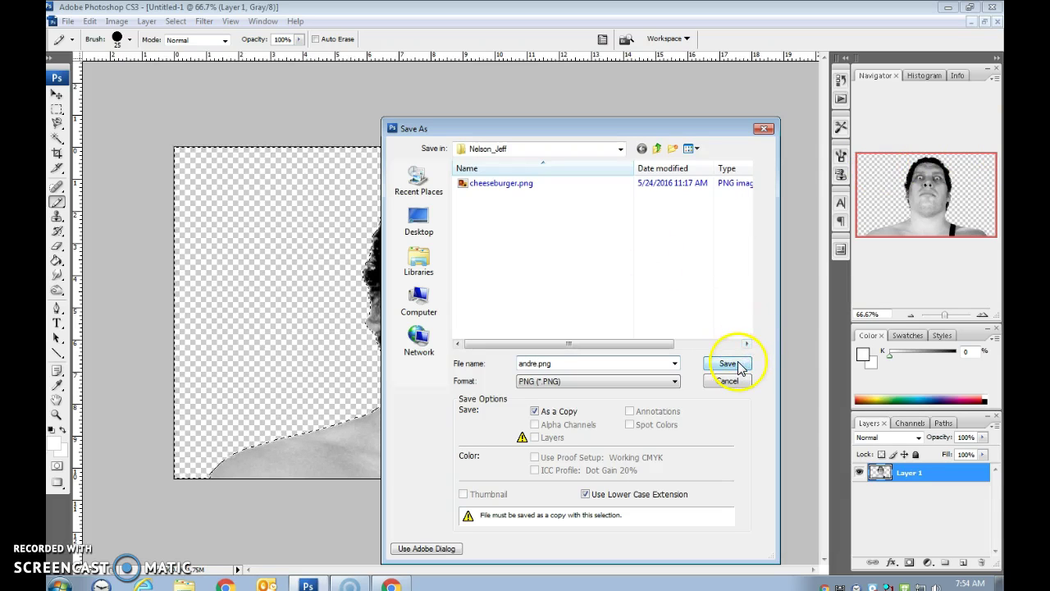
Save andre.png as a non-interlaced PNG in the student's folder under Osseo Junior Save (J:), teacher folder, hr 4 tri 3
{"action": "left_click", "coordinate": [418, 304]}
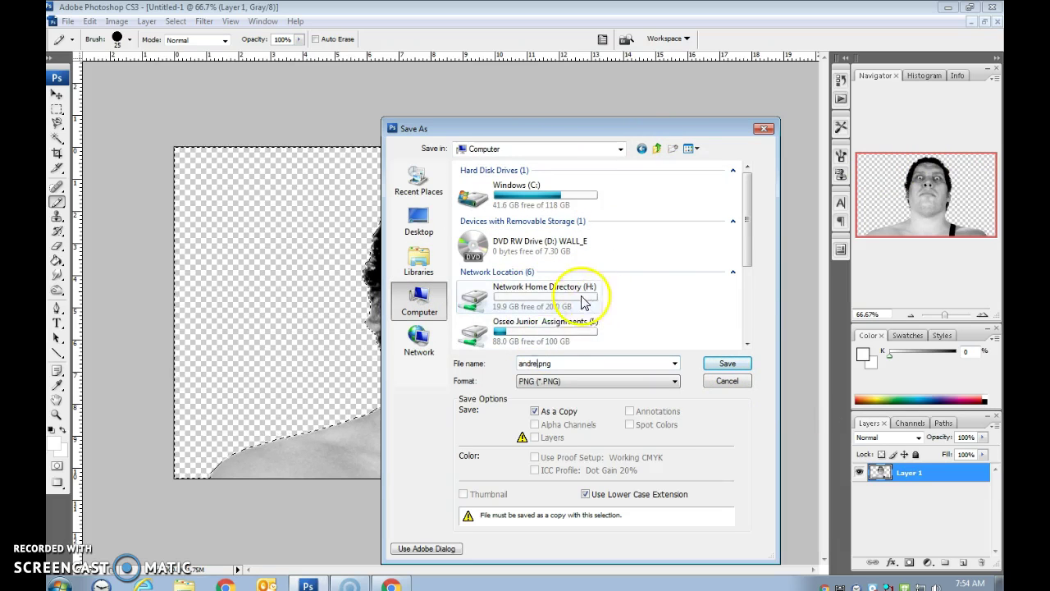
{"action": "left_click_drag", "start_coordinate": [745, 222], "coordinate": [747, 323]}
{"action": "double_click", "coordinate": [549, 227]}
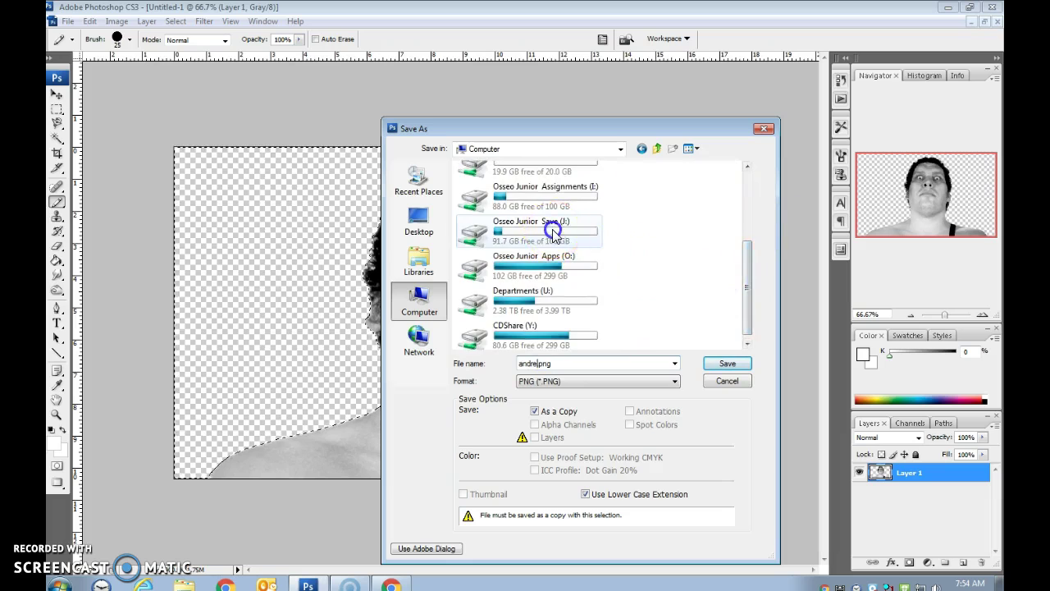
{"action": "scroll", "coordinate": [532, 301], "scroll_direction": "down", "scroll_amount": 5}
{"action": "scroll", "coordinate": [532, 302], "scroll_direction": "down", "scroll_amount": 10}
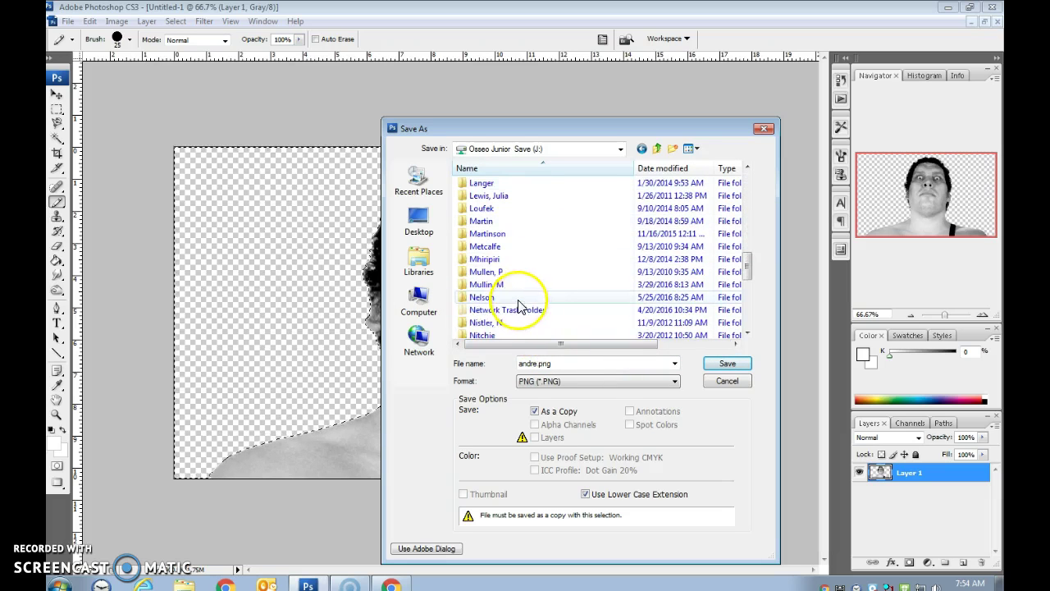
{"action": "double_click", "coordinate": [498, 300]}
{"action": "double_click", "coordinate": [483, 207]}
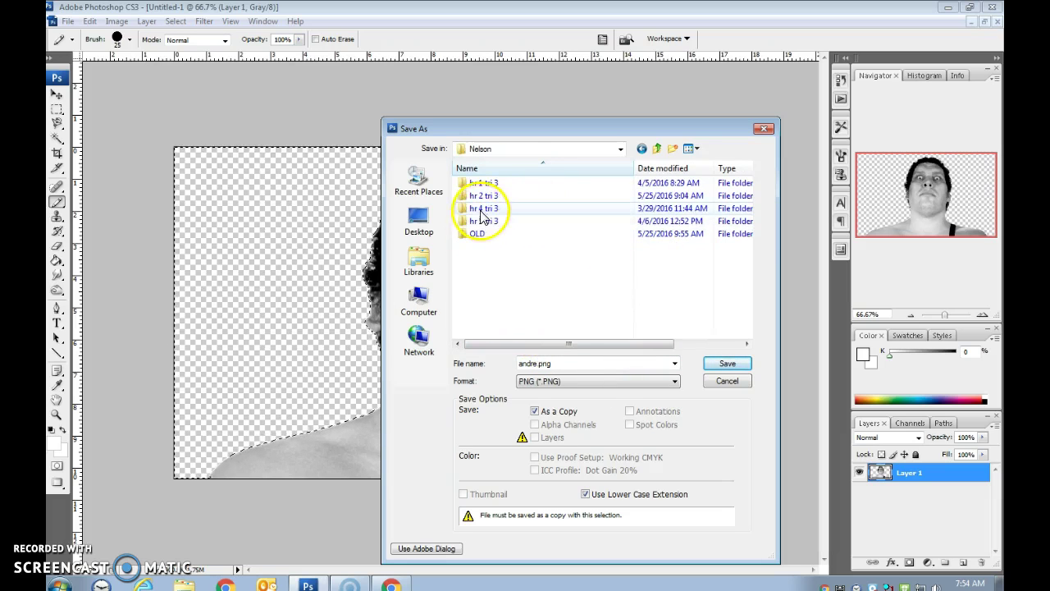
{"action": "scroll", "coordinate": [517, 284], "scroll_direction": "down", "scroll_amount": 3}
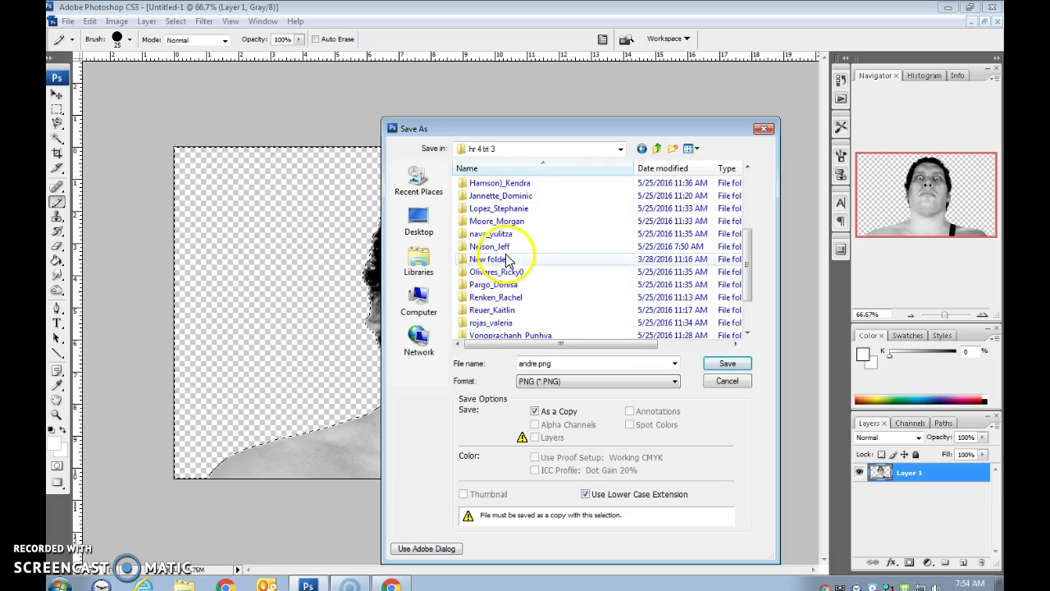
{"action": "double_click", "coordinate": [488, 248]}
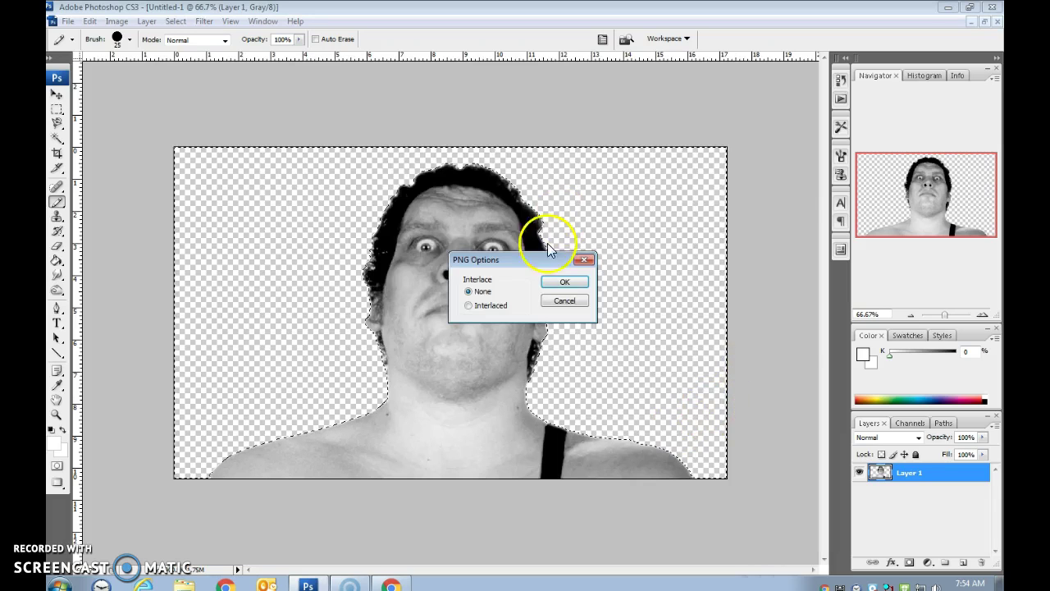
{"action": "left_click", "coordinate": [579, 283]}
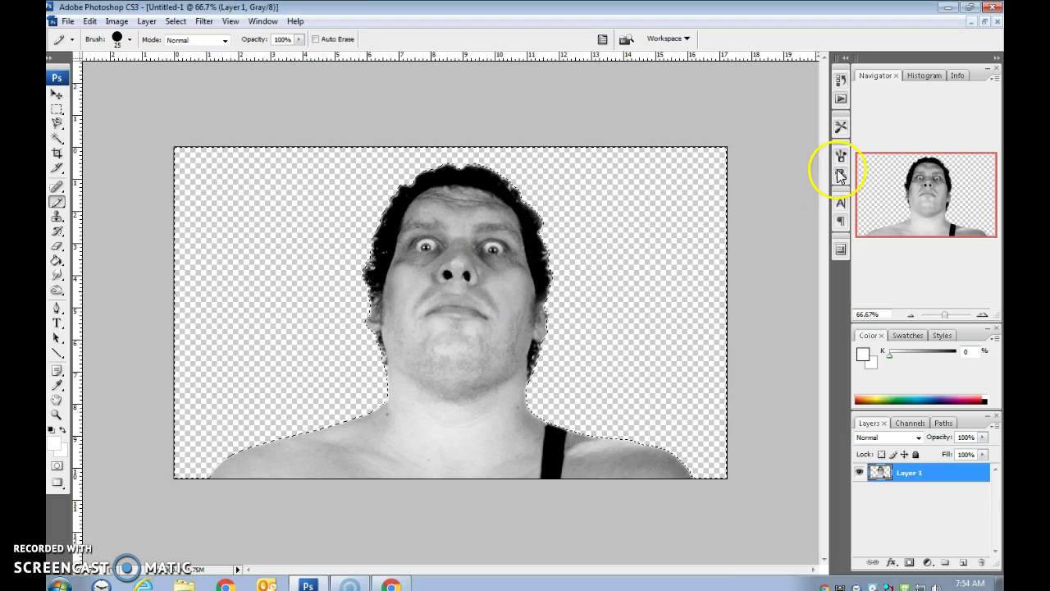
Minimize Photoshop and bring up All Programs in the Start menu
{"action": "left_click", "coordinate": [949, 8]}
{"action": "left_click", "coordinate": [60, 583]}
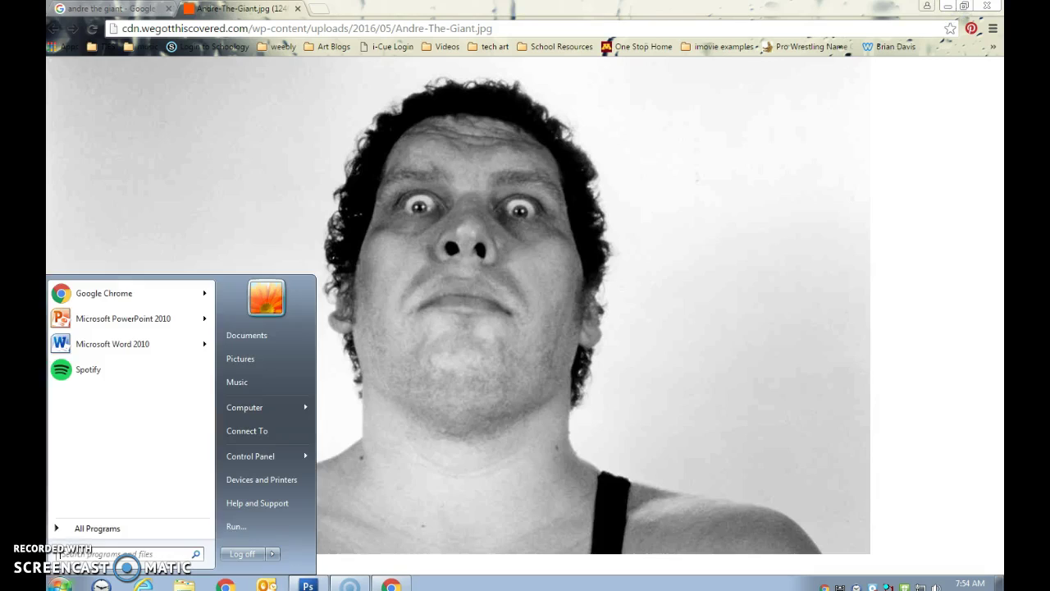
{"action": "left_click", "coordinate": [92, 527]}
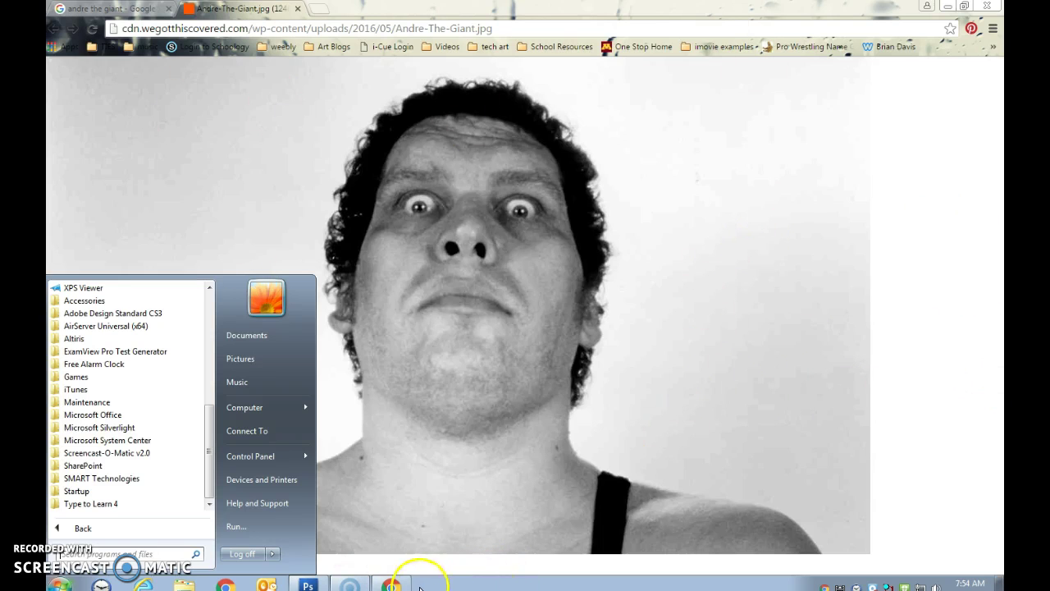
Return to Photoshop, then minimize it again to show the Andre-The-Giant.jpg tab in Chrome
{"action": "left_click", "coordinate": [306, 583]}
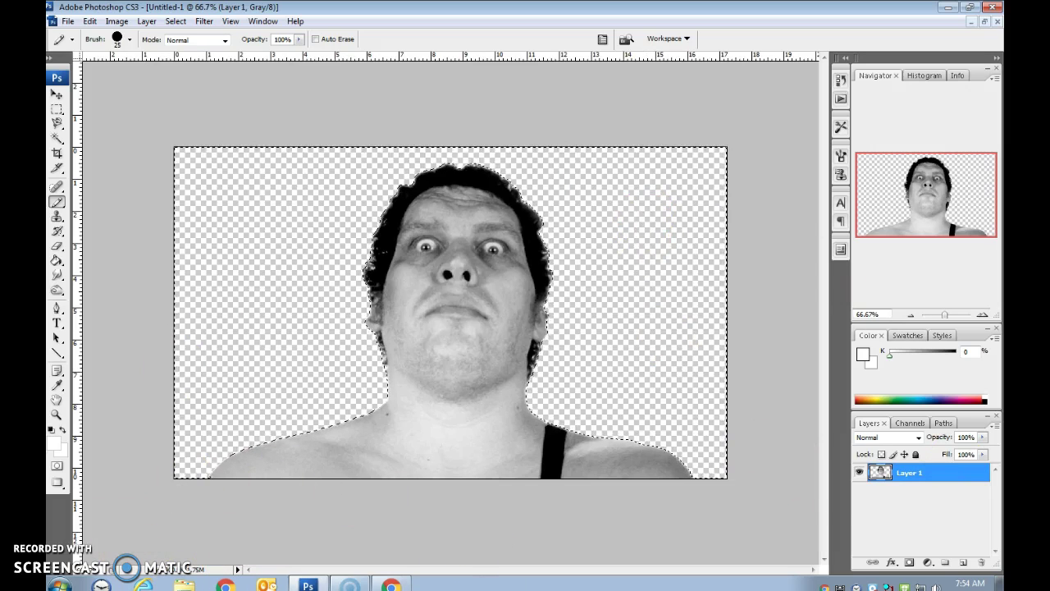
{"action": "mouse_move", "coordinate": [351, 585]}
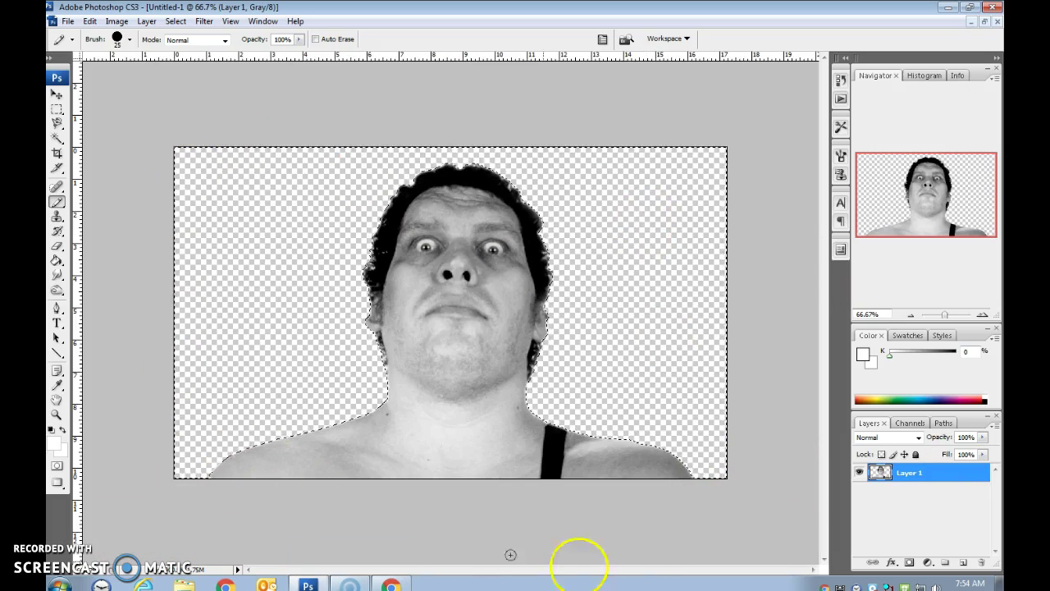
{"action": "left_click", "coordinate": [949, 8]}
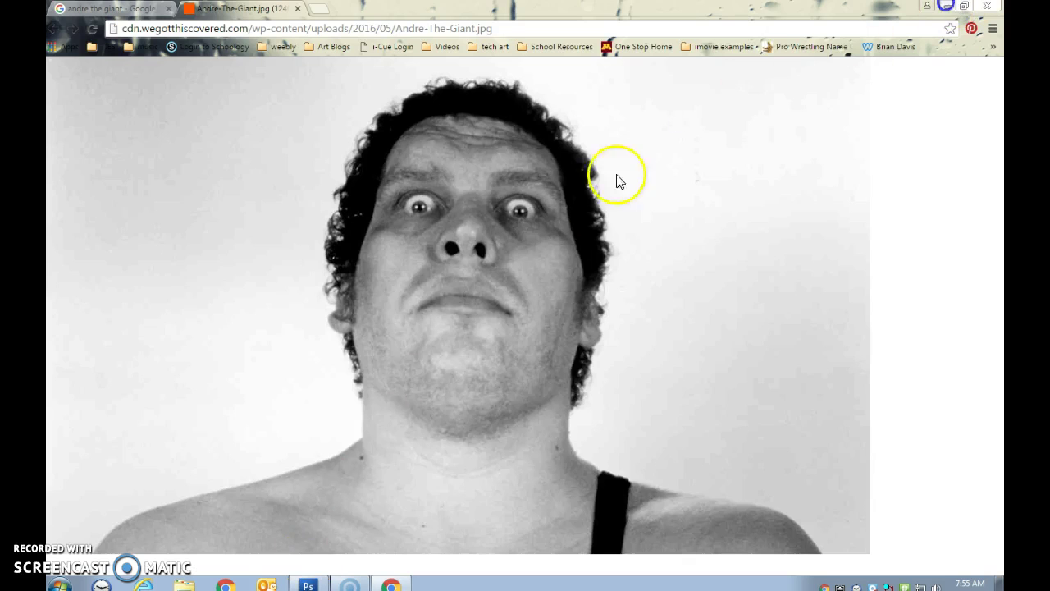